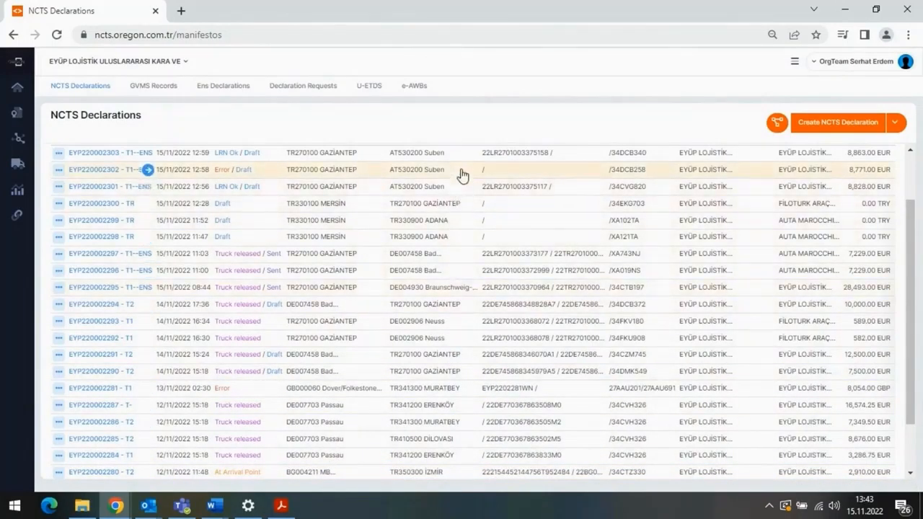
# Create a new NCTS declaration under the EYÜP LOJİSTİK ULUSLARARASI KARA VE account.
pyautogui.click(844, 123)
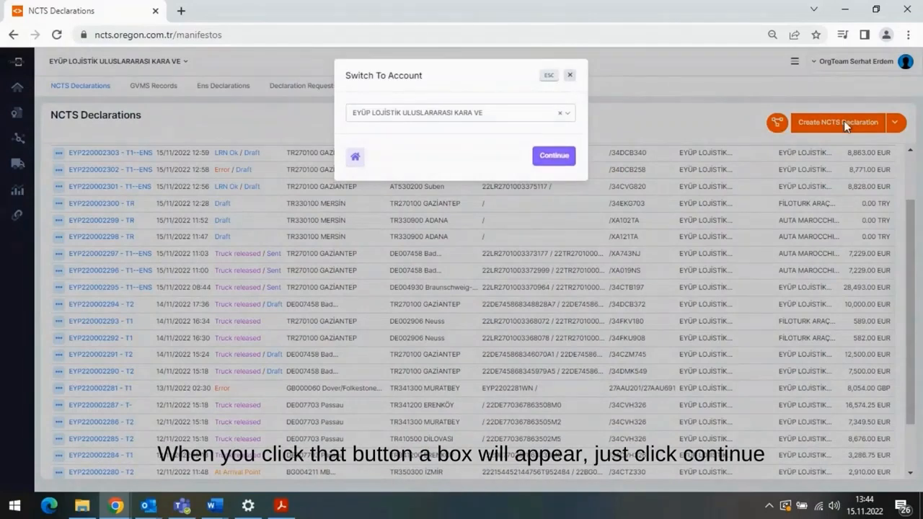
pyautogui.click(554, 157)
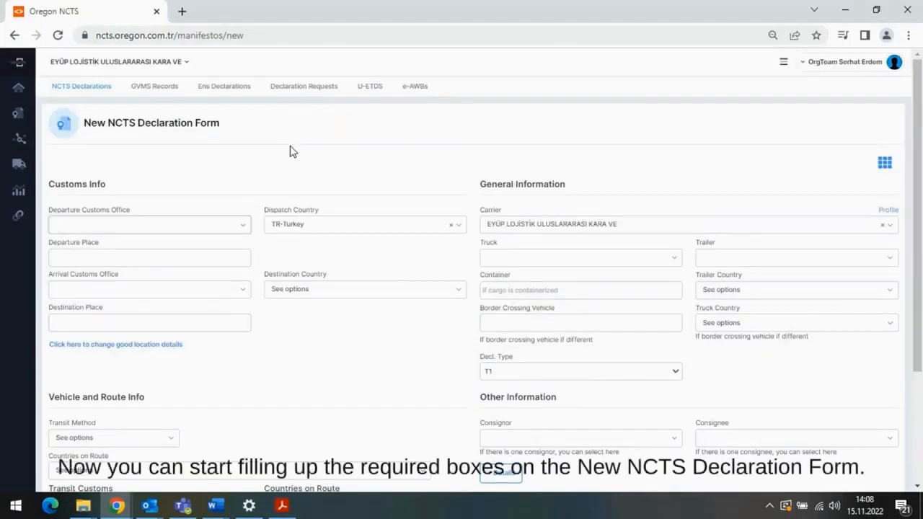
pyautogui.scroll(-3, 292, 151)
pyautogui.scroll(3, 292, 151)
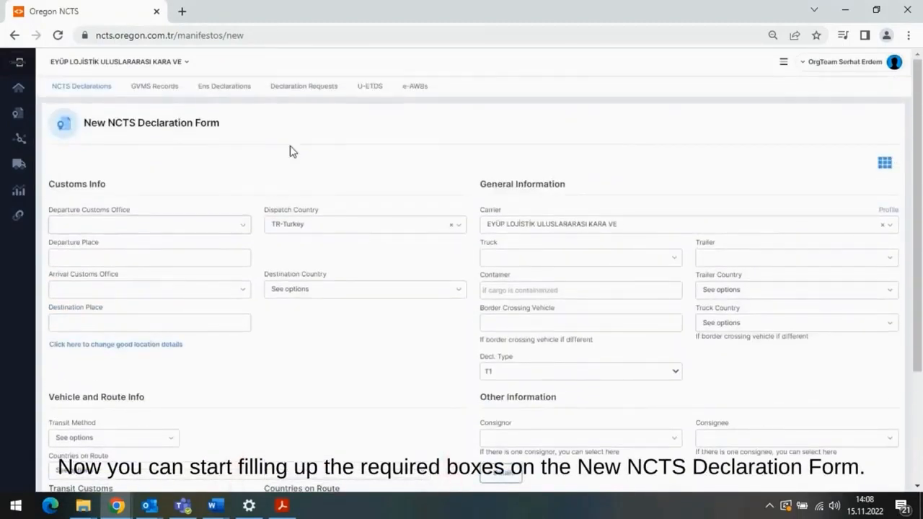
# Set the departure customs office to GB000060 Dover/Folkestone Eurotunnel Freight-Transit and the arrival customs office to TR341300 MURATBEY.
pyautogui.click(151, 233)
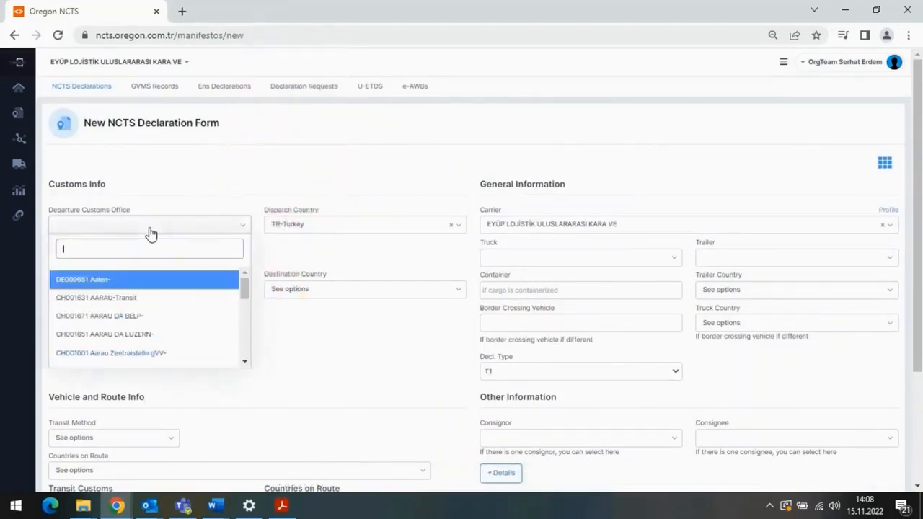
pyautogui.write('dover')
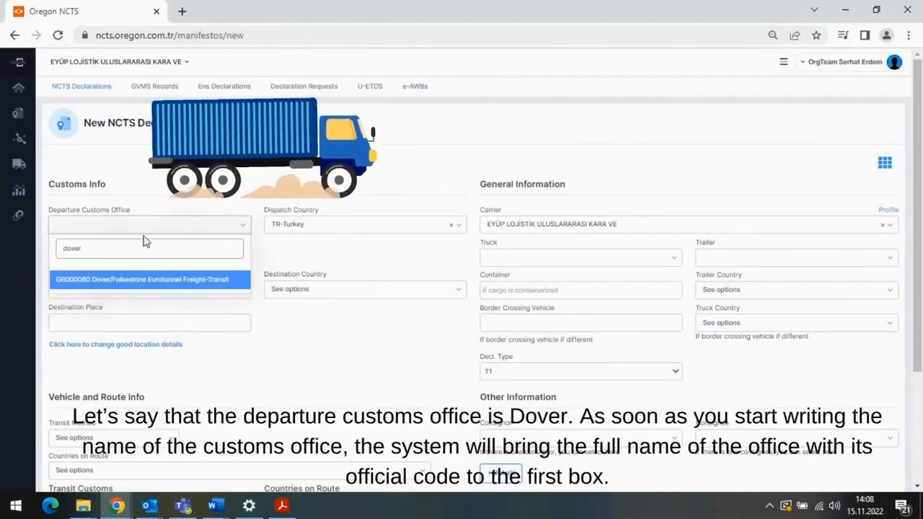
pyautogui.click(150, 284)
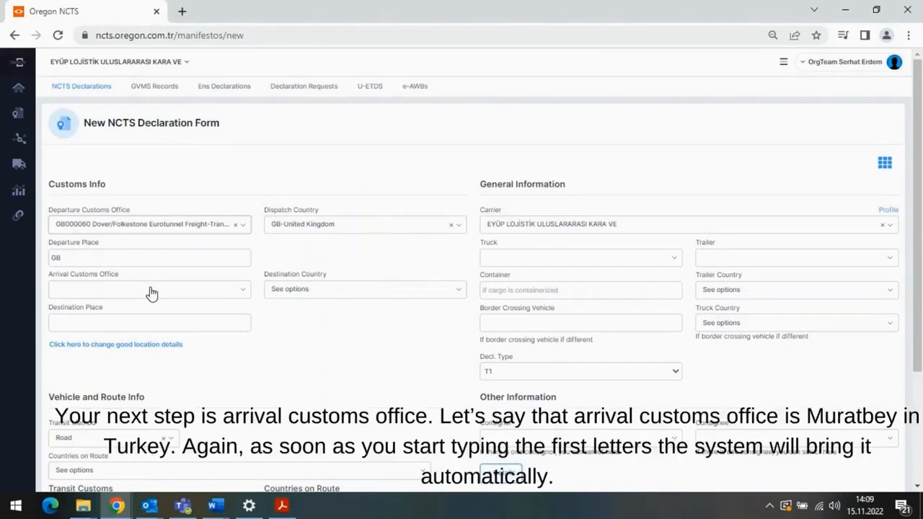
pyautogui.click(152, 292)
pyautogui.write('muratbey')
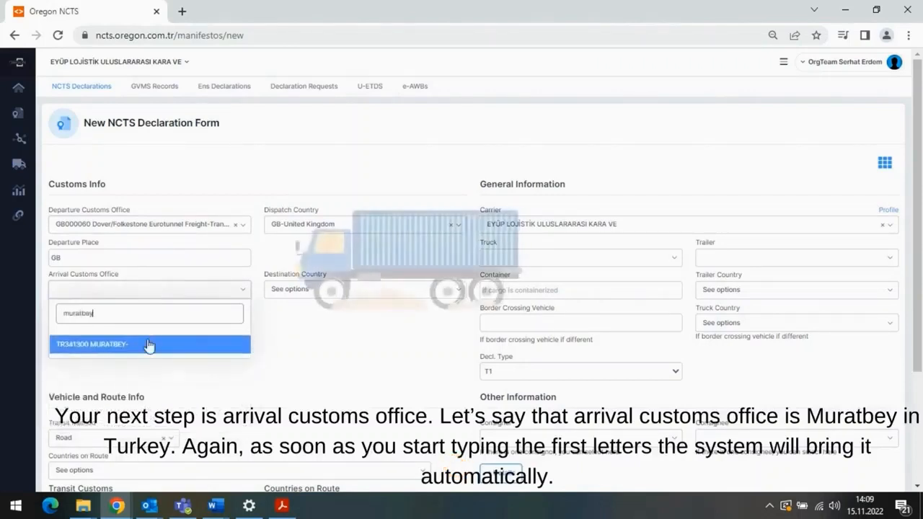
pyautogui.click(148, 345)
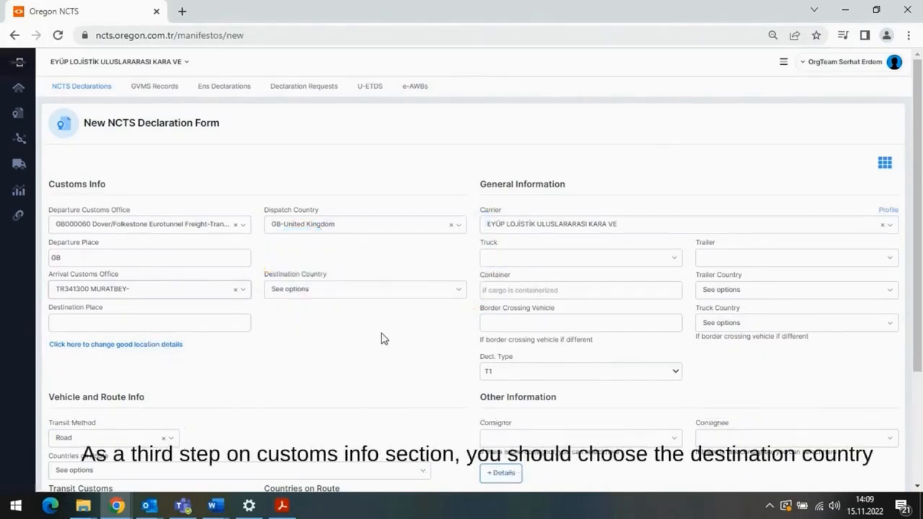
# Set the destination country to TR-Turkey and the transit method to Road.
pyautogui.click(388, 298)
pyautogui.write('t')
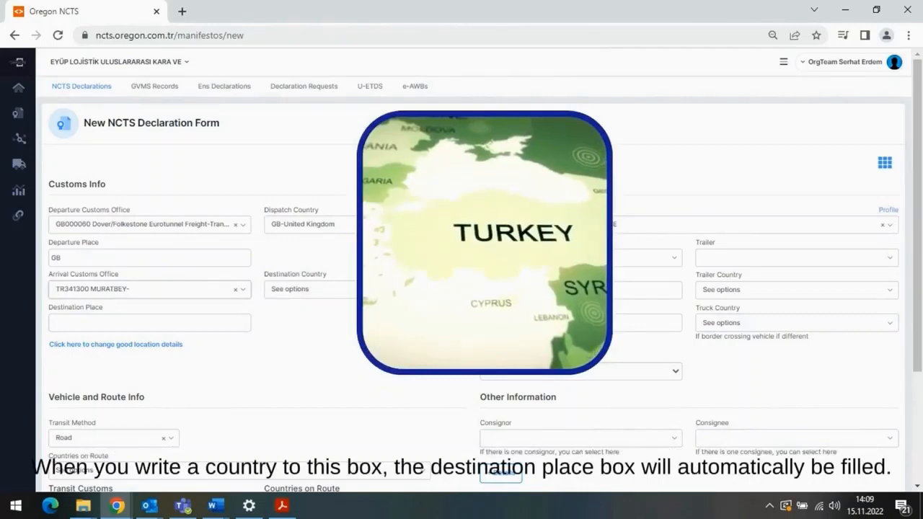
pyautogui.click(388, 295)
pyautogui.write('tr')
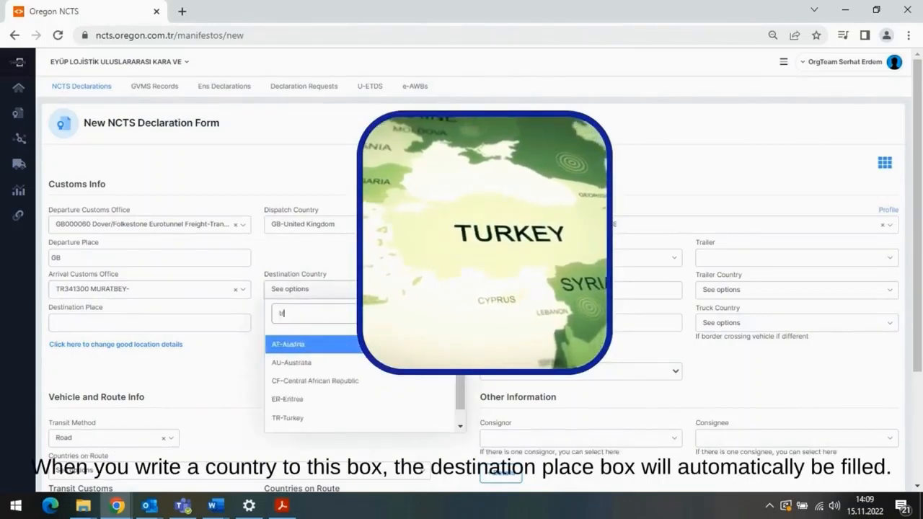
pyautogui.click(333, 419)
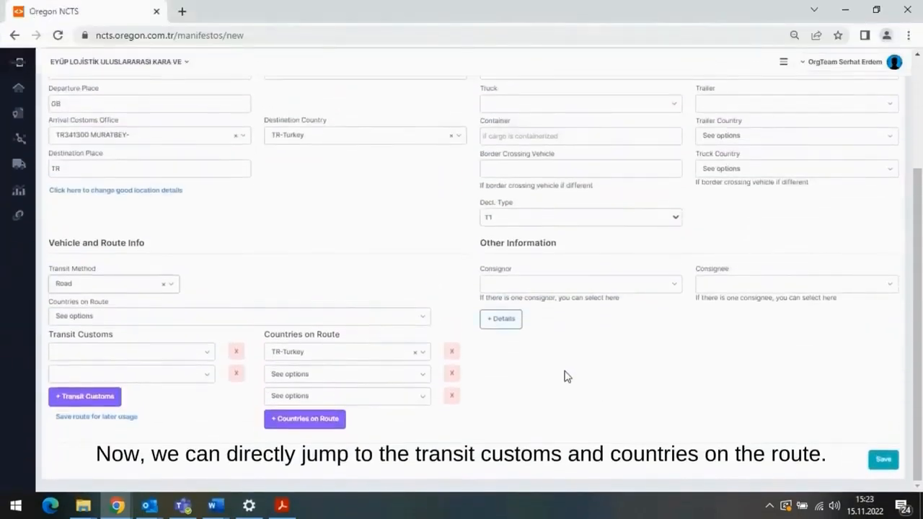
pyautogui.click(112, 283)
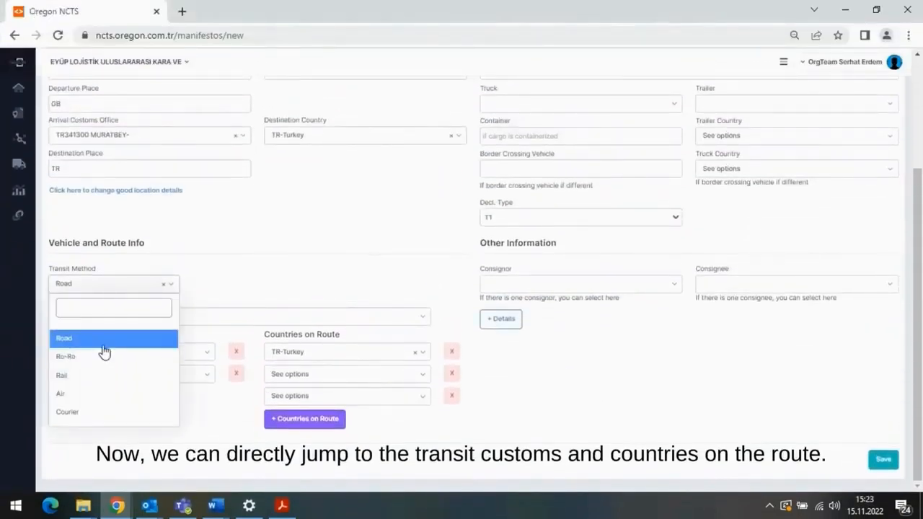
pyautogui.click(103, 347)
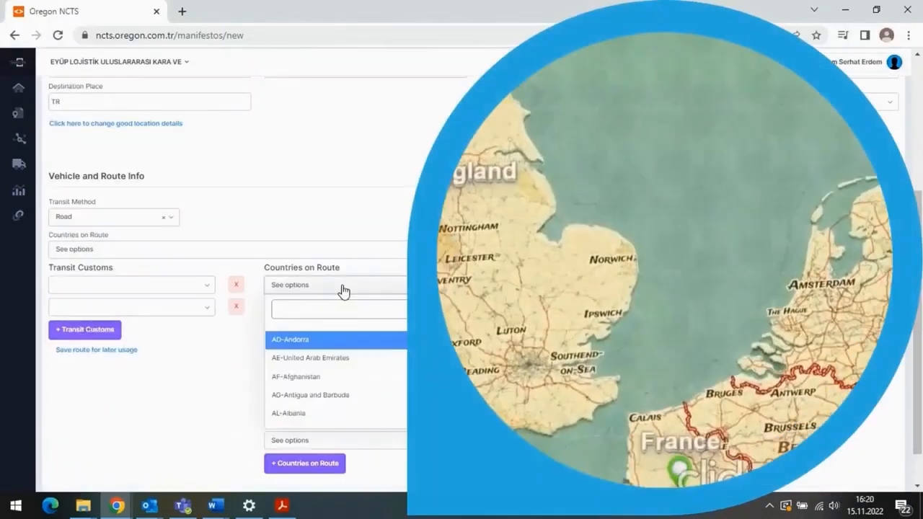
# Enter GB-United Kingdom, FR-France and DE-Germany as the first three countries on the route.
pyautogui.write('gb')
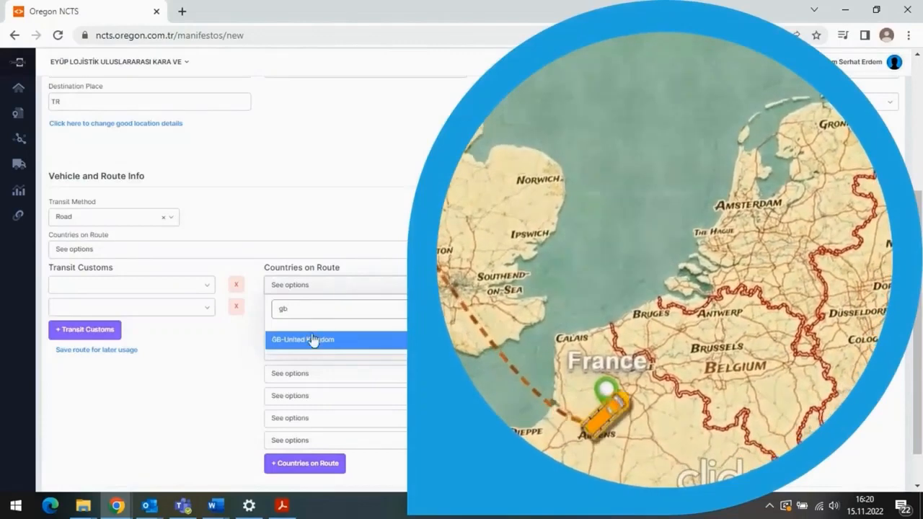
pyautogui.click(308, 340)
pyautogui.click(315, 318)
pyautogui.write('fr')
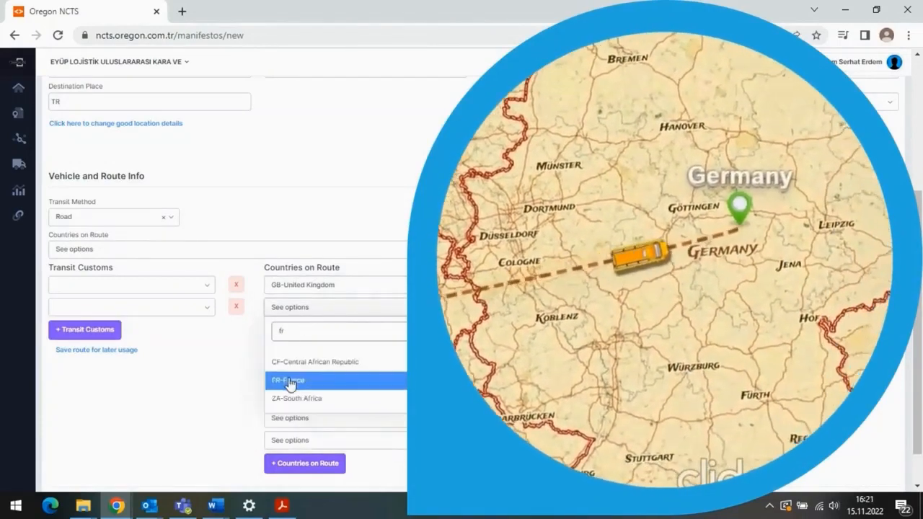
pyautogui.click(291, 382)
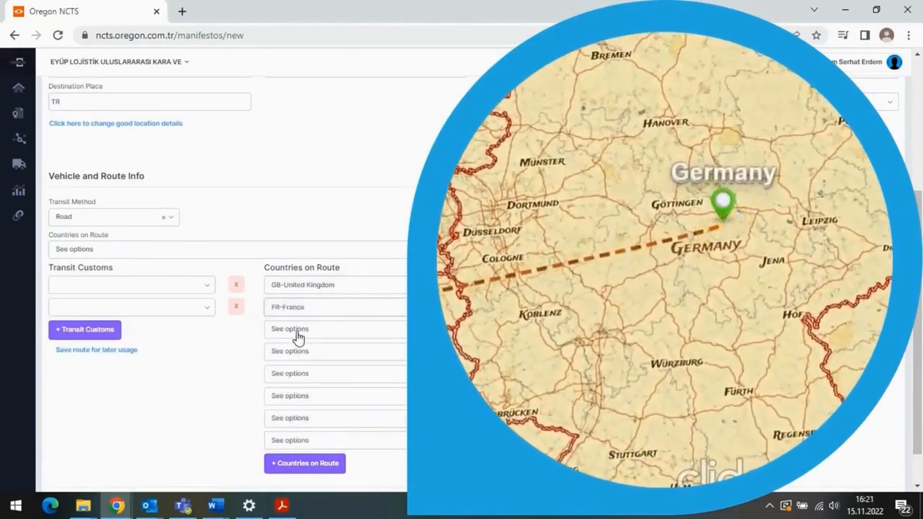
pyautogui.click(298, 339)
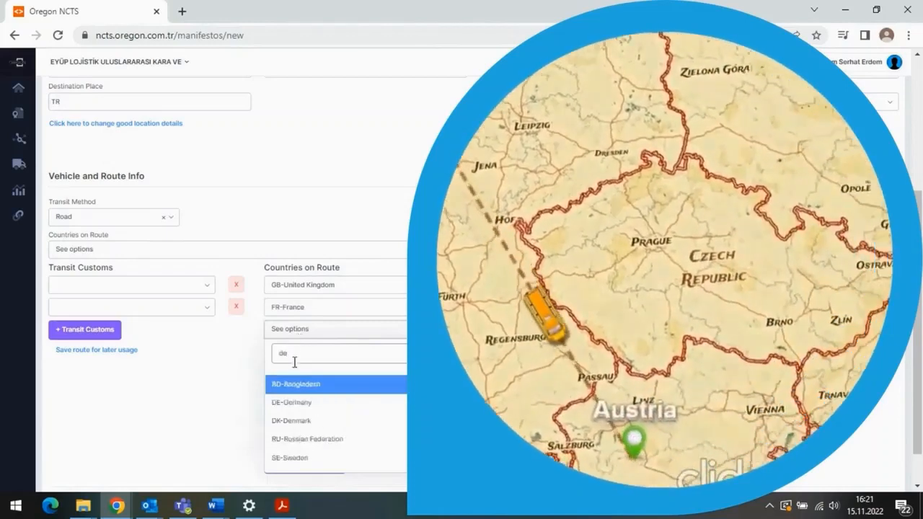
pyautogui.click(294, 403)
# Add AT-Austria and HU-Hungary as the fourth and fifth countries on the route.
pyautogui.click(300, 356)
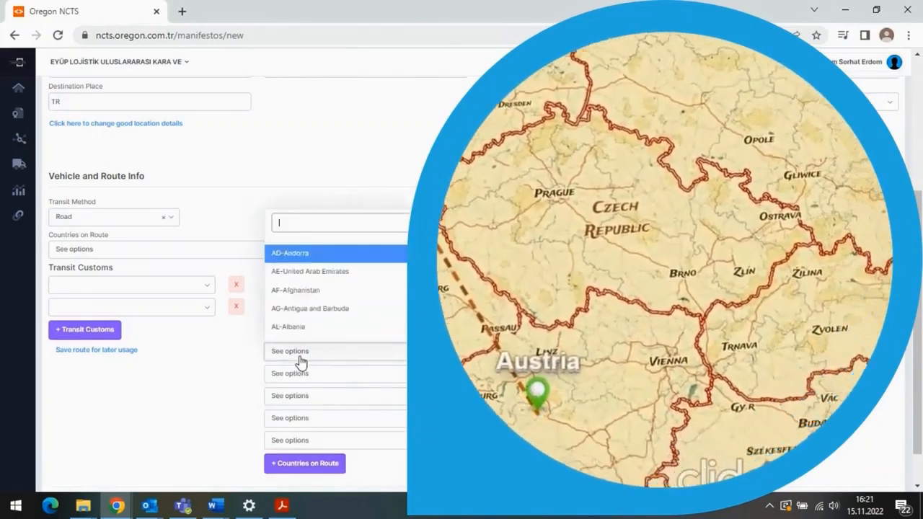
pyautogui.write('at')
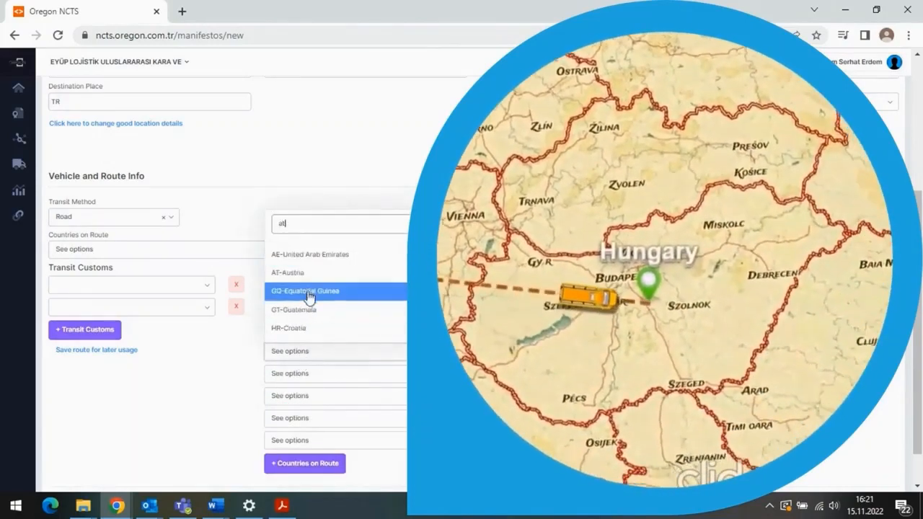
pyautogui.click(308, 274)
pyautogui.click(297, 377)
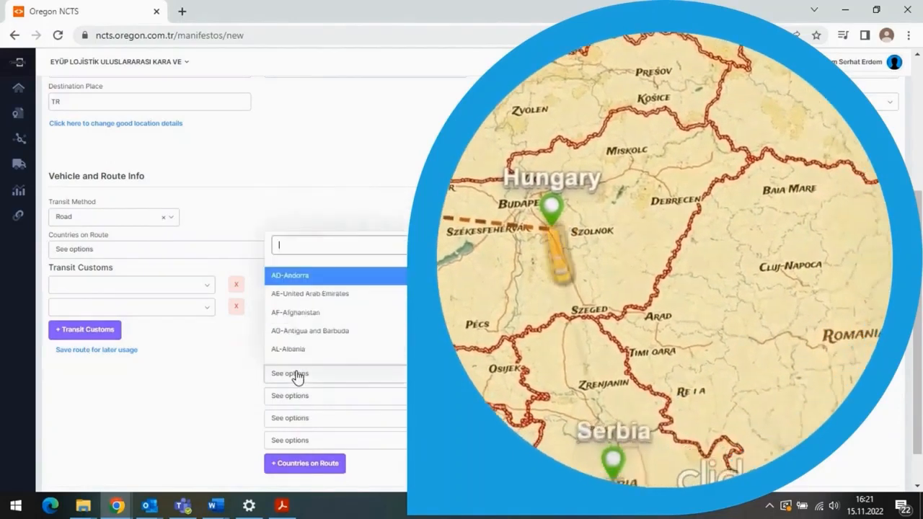
pyautogui.write('hu')
pyautogui.click(296, 334)
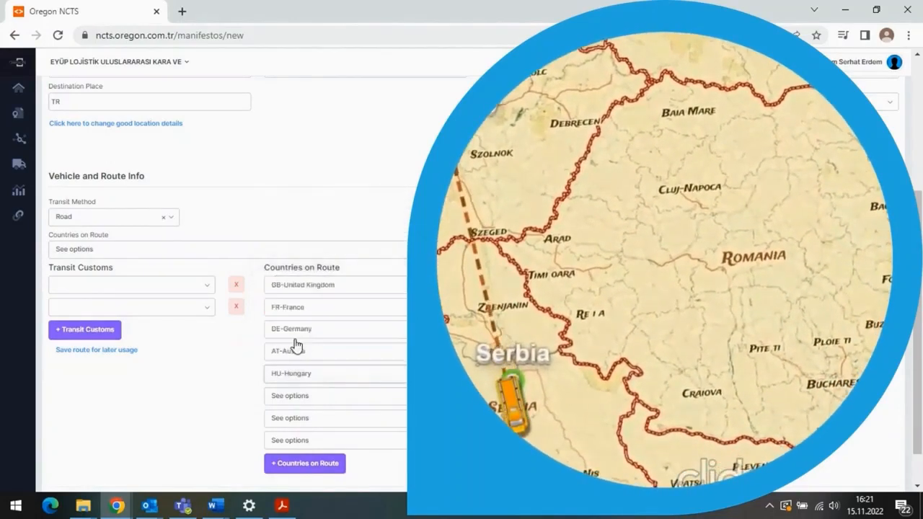
# Complete the countries on the route with RS-Serbia, BG-Bulgaria and TR-Turkey.
pyautogui.click(292, 395)
pyautogui.write('rs')
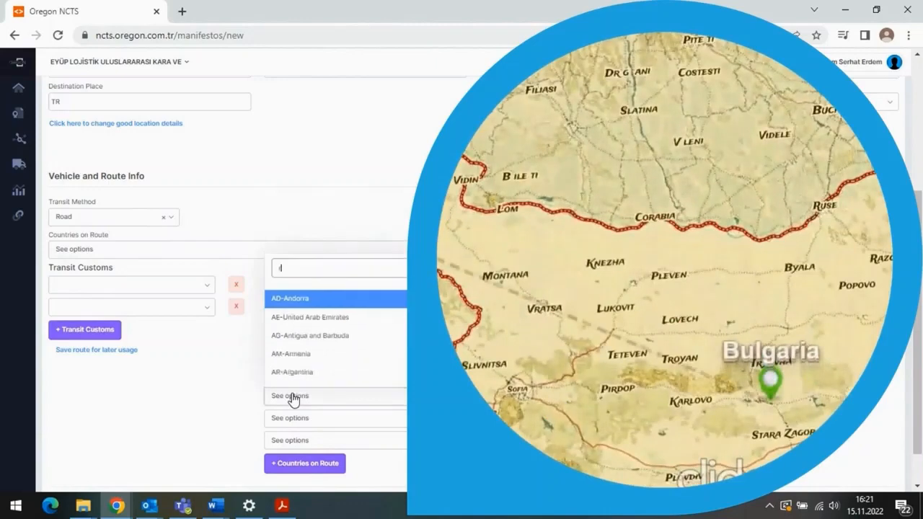
pyautogui.click(292, 377)
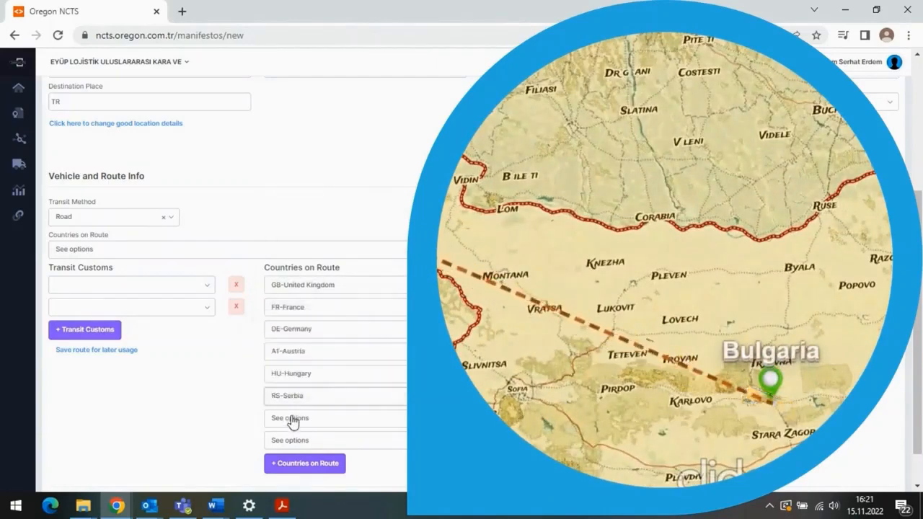
pyautogui.click(292, 418)
pyautogui.write('bg')
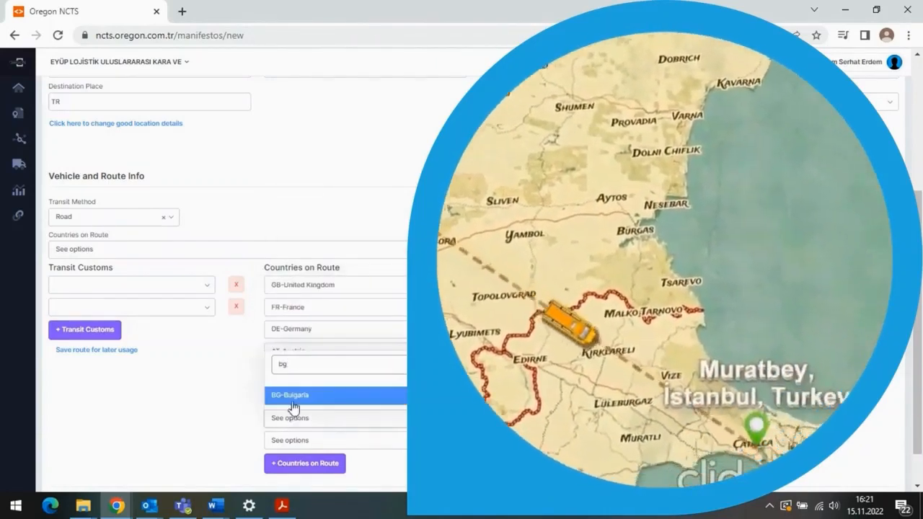
pyautogui.click(292, 401)
pyautogui.click(301, 440)
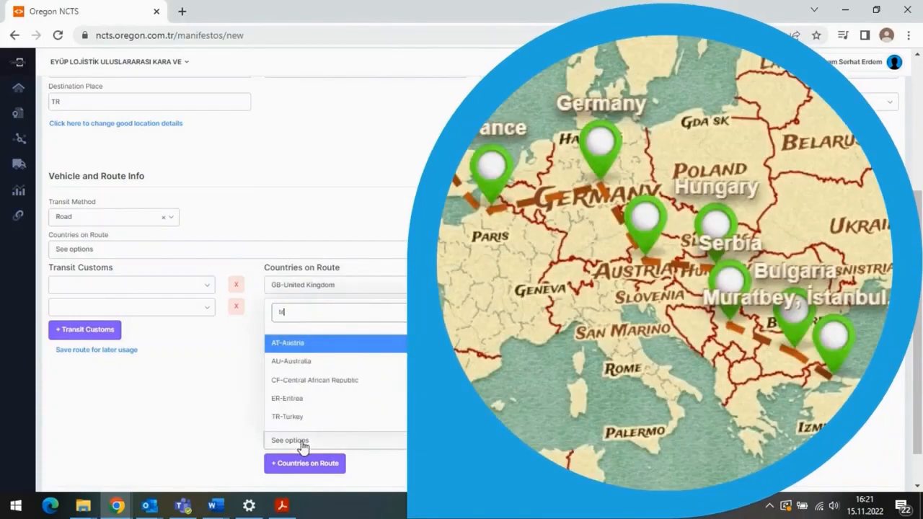
pyautogui.click(300, 416)
# Set the first transit customs office to FR000740 Calais bureau.
pyautogui.scroll(-1, 377, 432)
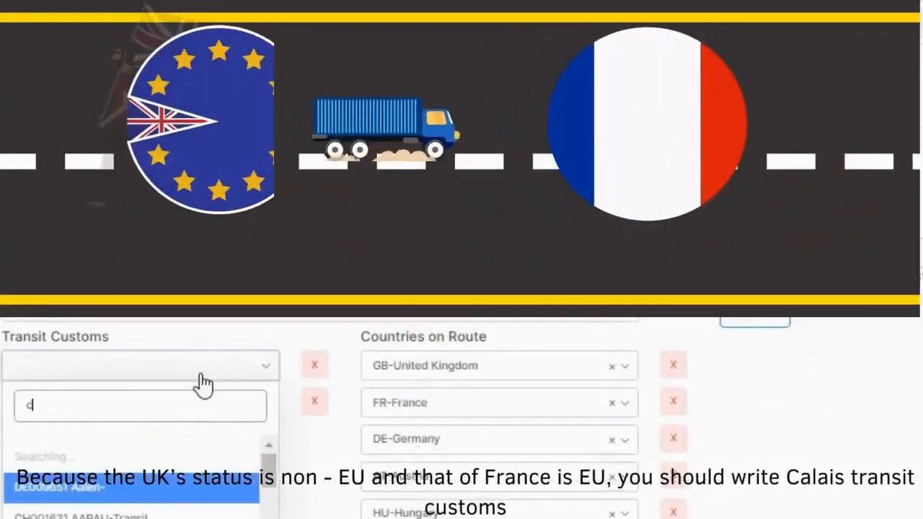
pyautogui.write('alais')
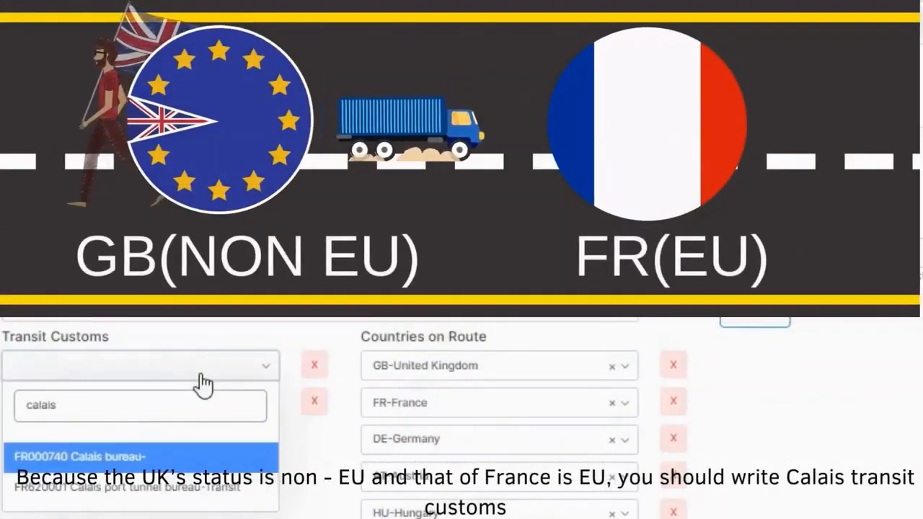
pyautogui.click(155, 457)
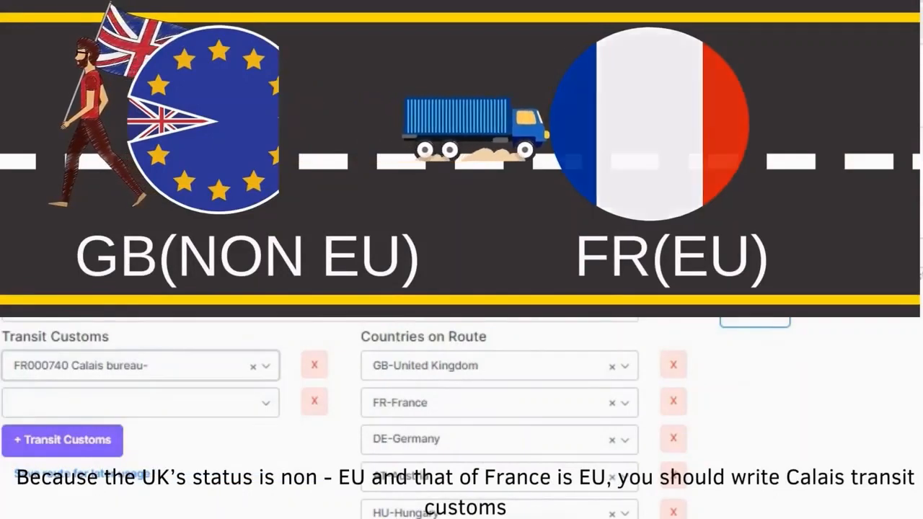
# Set the second transit customs office to RS021091 CI BATROVCI-Transit for the entry into Serbia.
pyautogui.click(211, 413)
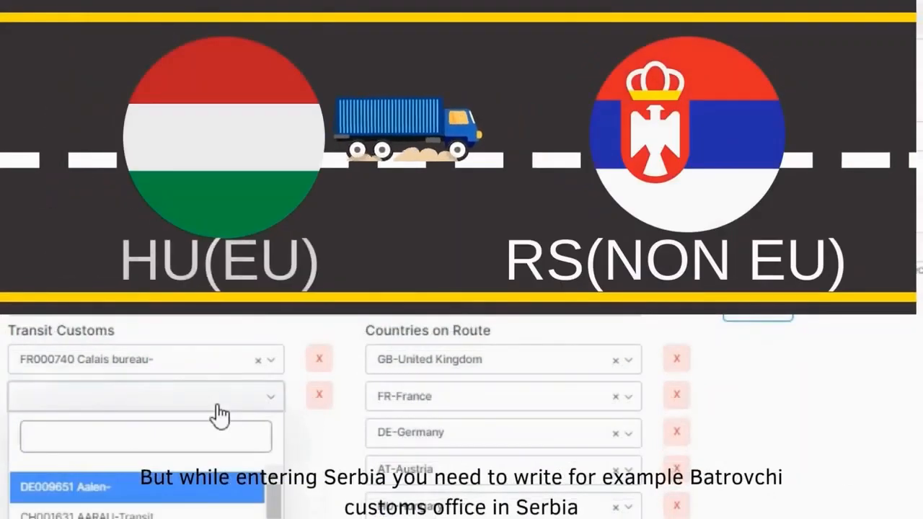
pyautogui.write('barto')
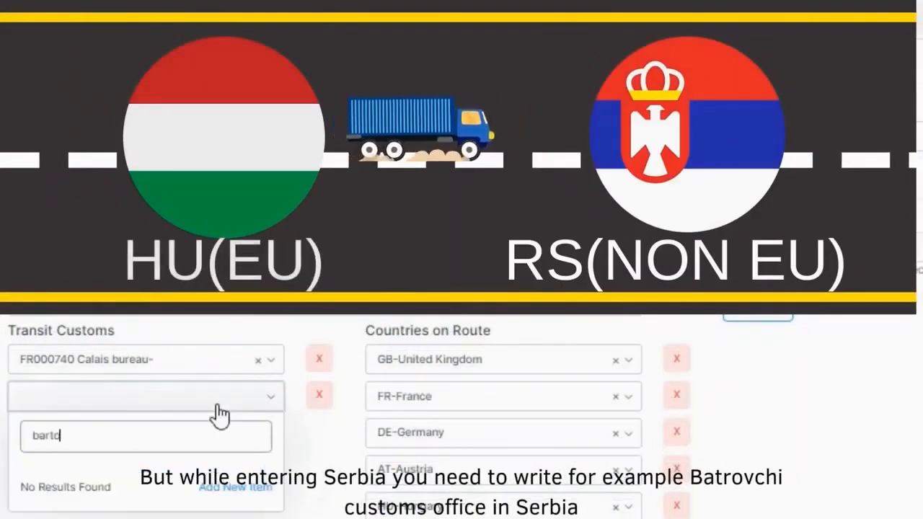
pyautogui.press('BackSpace')
pyautogui.press('BackSpace')
pyautogui.press('BackSpace')
pyautogui.write('tr')
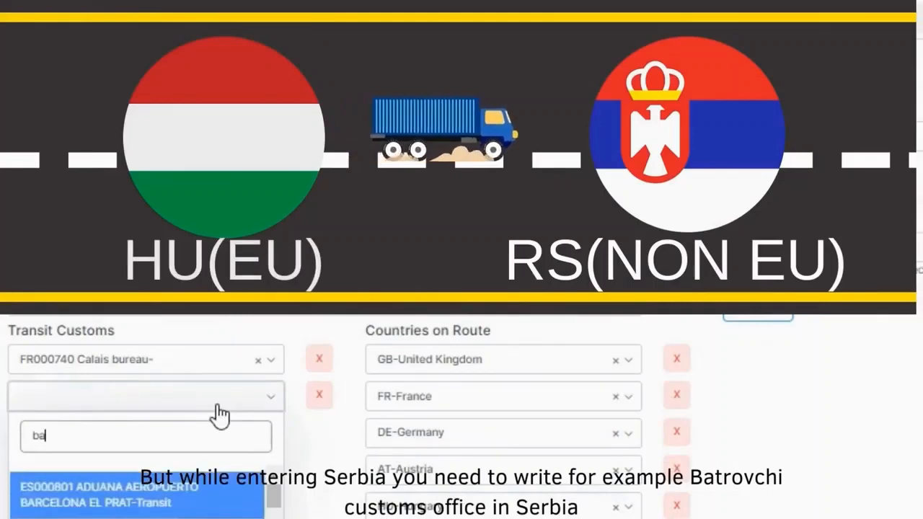
pyautogui.click(170, 489)
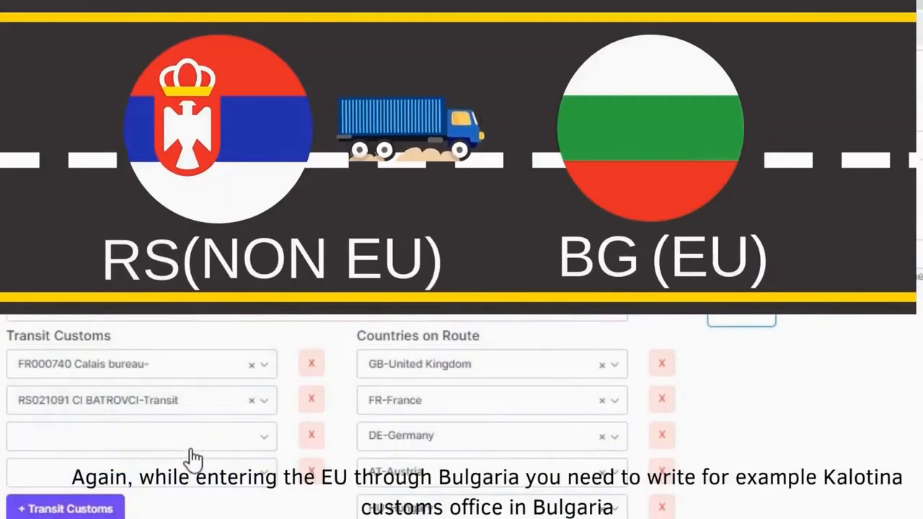
# Set the third and fourth transit customs offices to BG005804 MP Kalotina-Transit and TR220200 KAPIKULE TIR-Transit.
pyautogui.click(191, 450)
pyautogui.write('kalo')
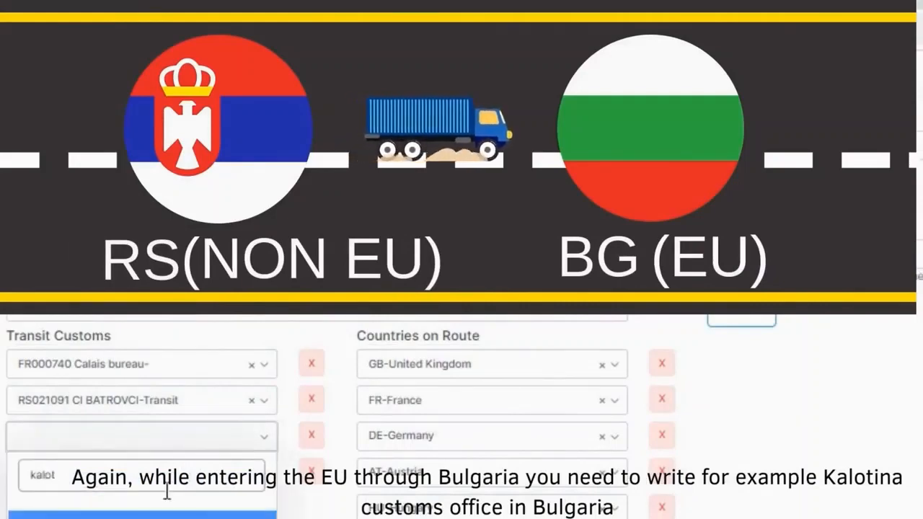
pyautogui.write('t')
pyautogui.press('Return')
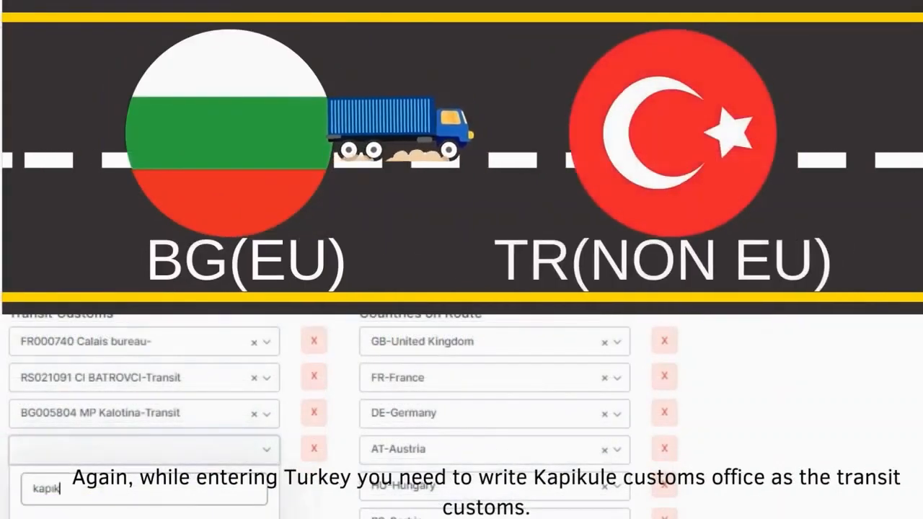
pyautogui.press('Return')
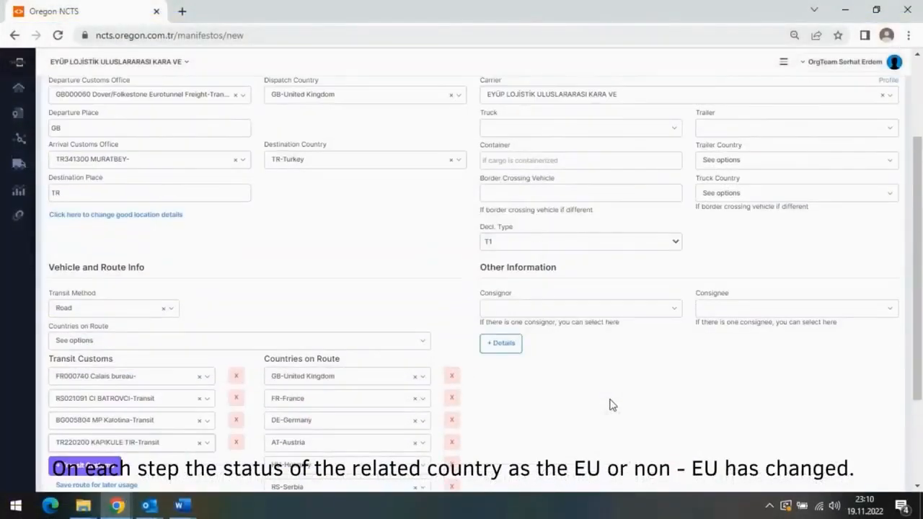
pyautogui.scroll(-2, 609, 405)
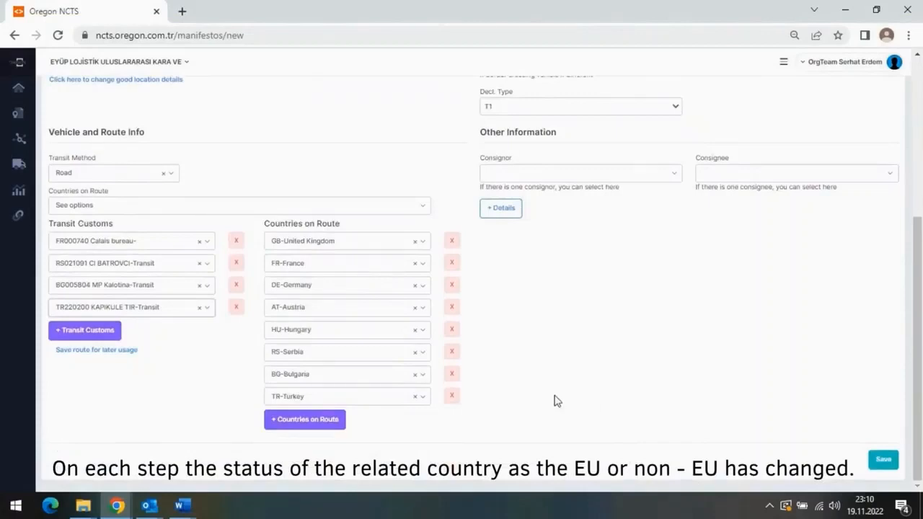
pyautogui.scroll(2, 606, 405)
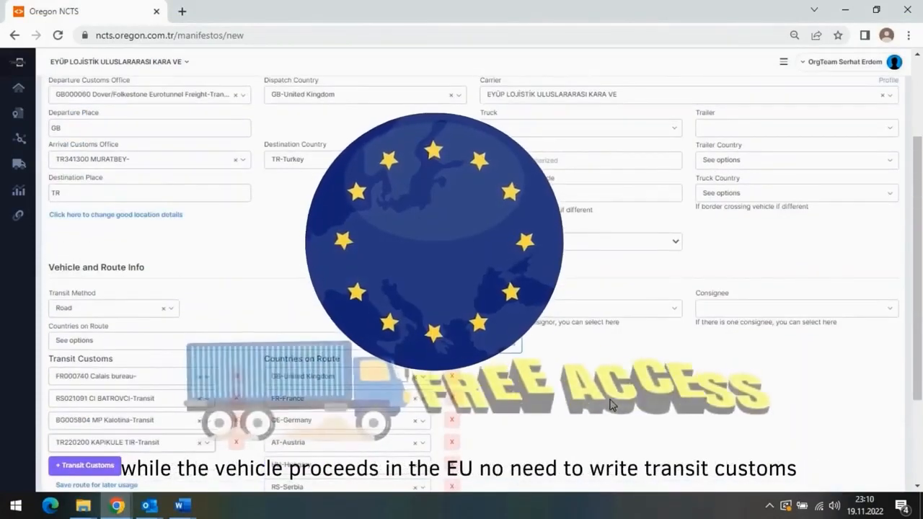
pyautogui.scroll(-2, 609, 405)
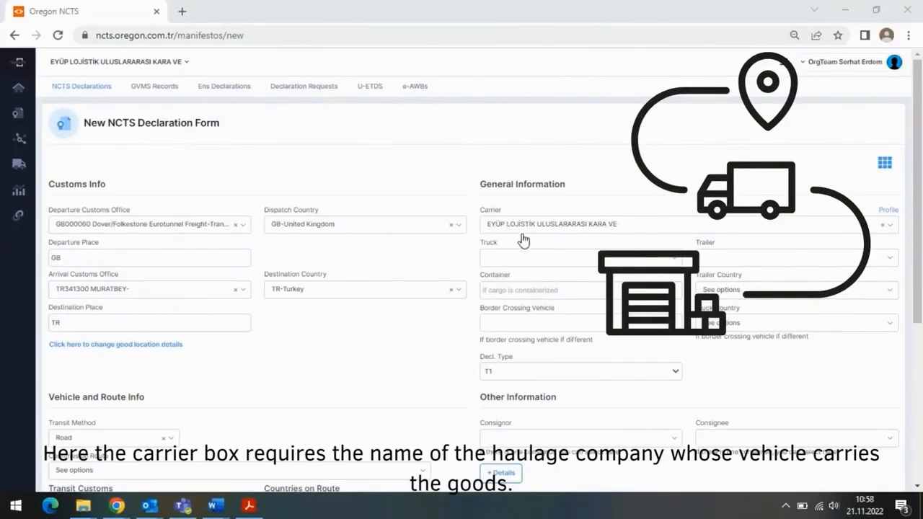
pyautogui.click(528, 264)
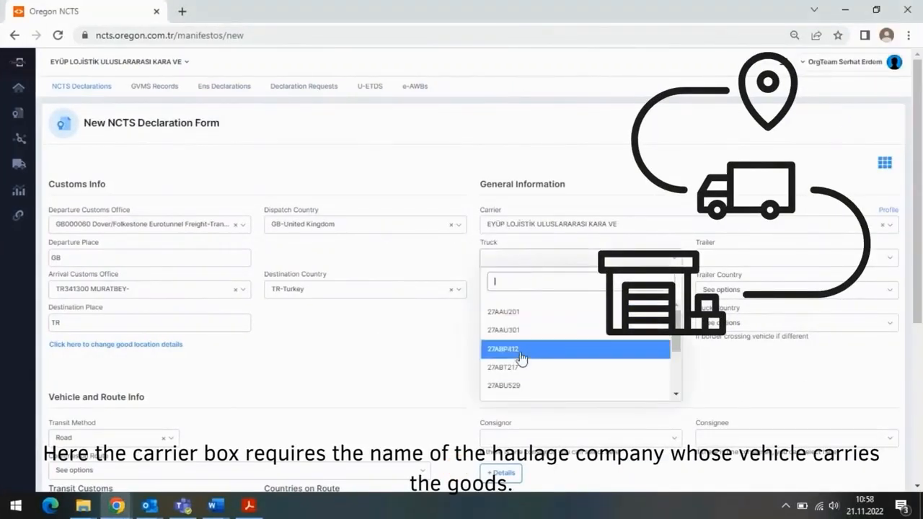
pyautogui.click(524, 315)
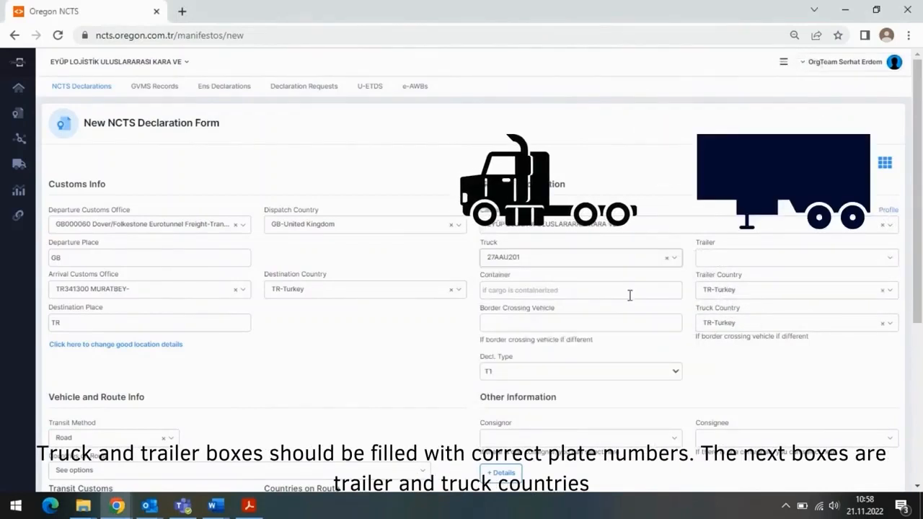
pyautogui.click(711, 260)
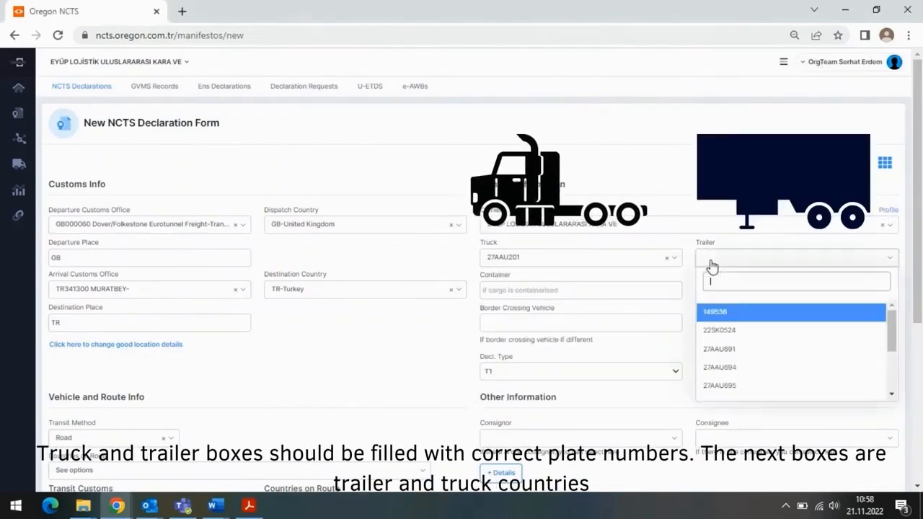
pyautogui.click(732, 355)
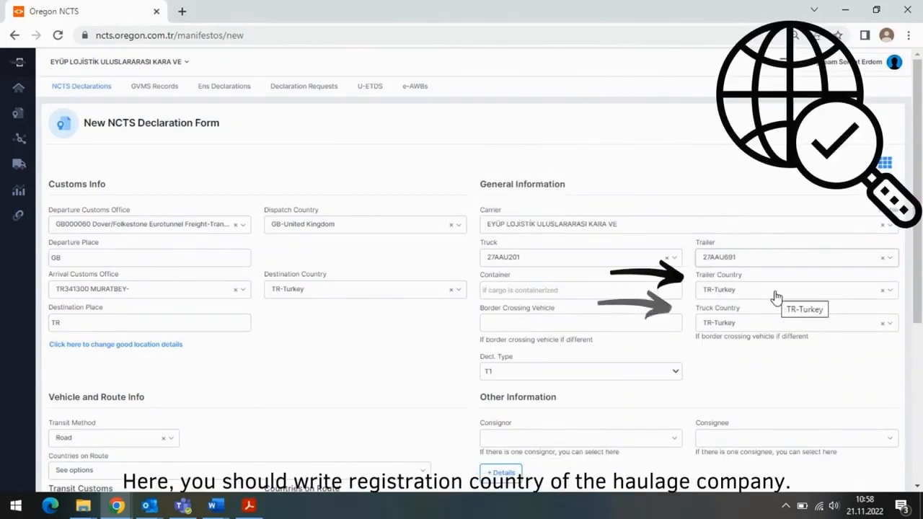
# Review the trailer country, truck country, border crossing vehicle and declaration type in the general information.
pyautogui.click(775, 297)
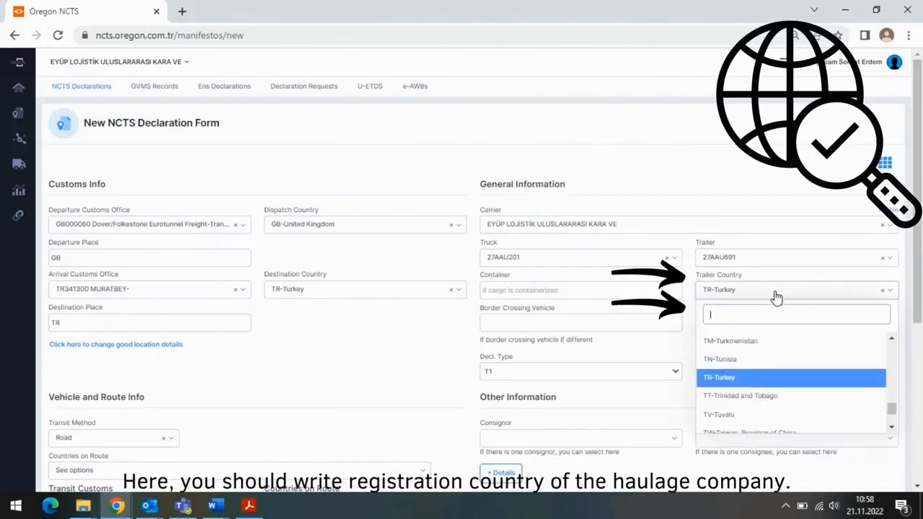
pyautogui.click(775, 298)
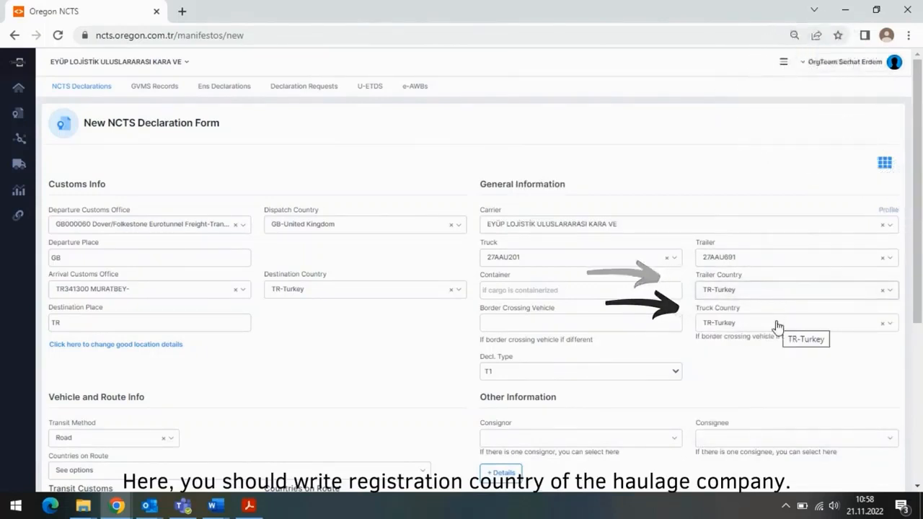
pyautogui.click(777, 326)
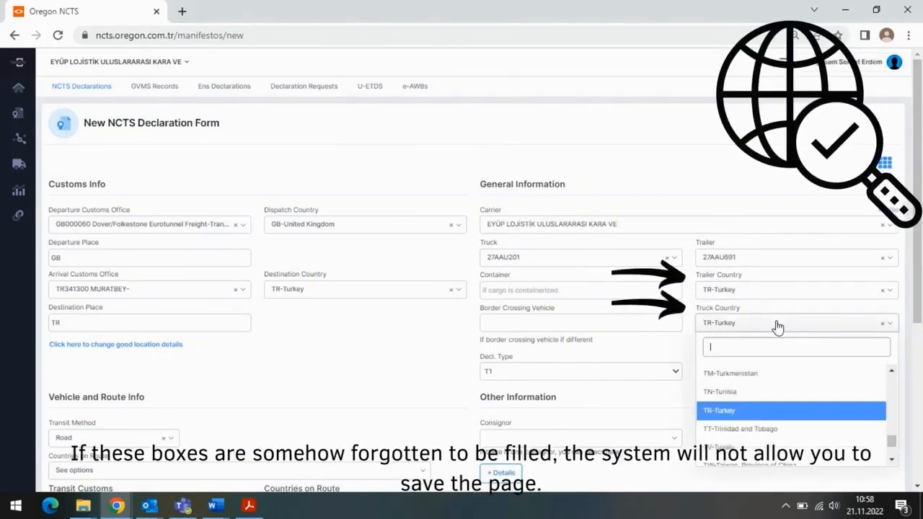
pyautogui.click(777, 326)
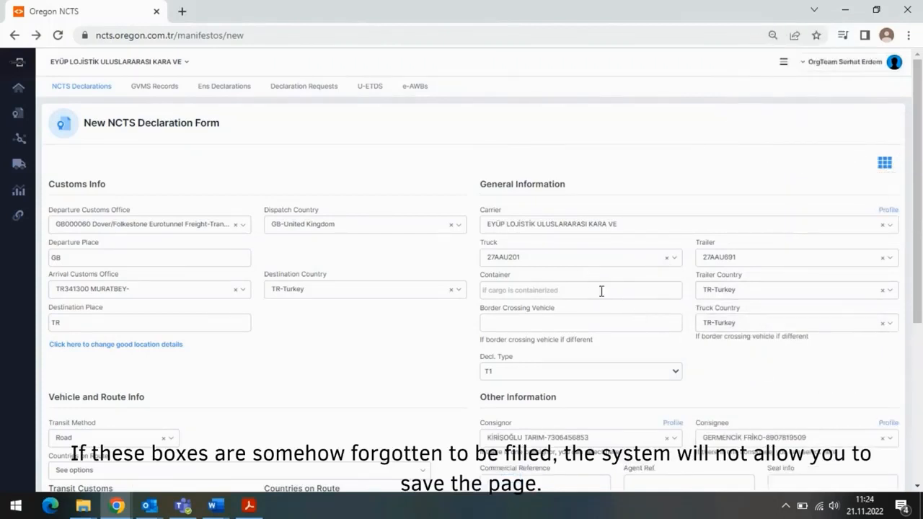
pyautogui.click(601, 323)
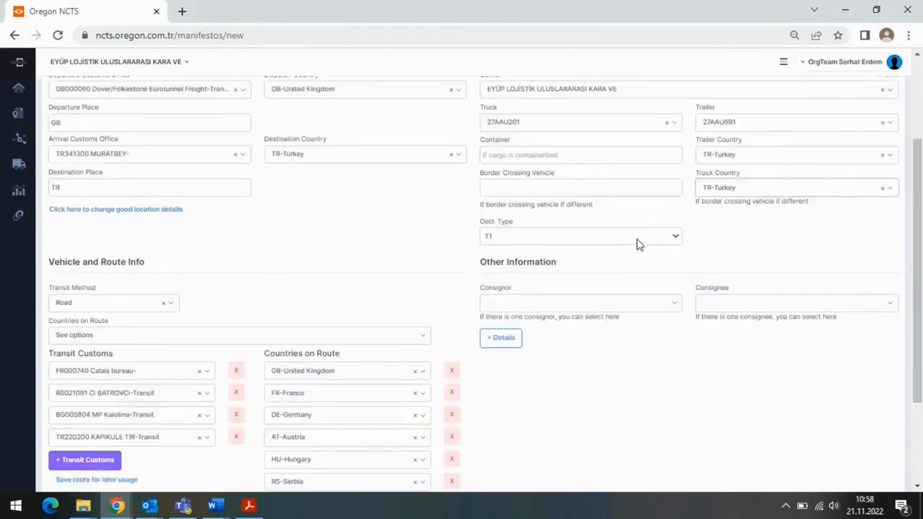
pyautogui.click(638, 242)
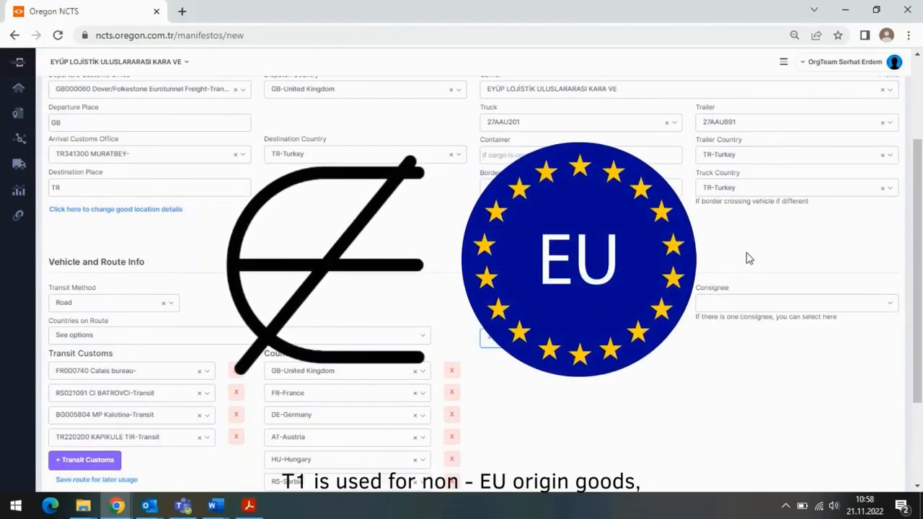
# Search for "kiriş" and set the consignor to KİRİŞOĞLU TARIM.
pyautogui.scroll(-1, 742, 260)
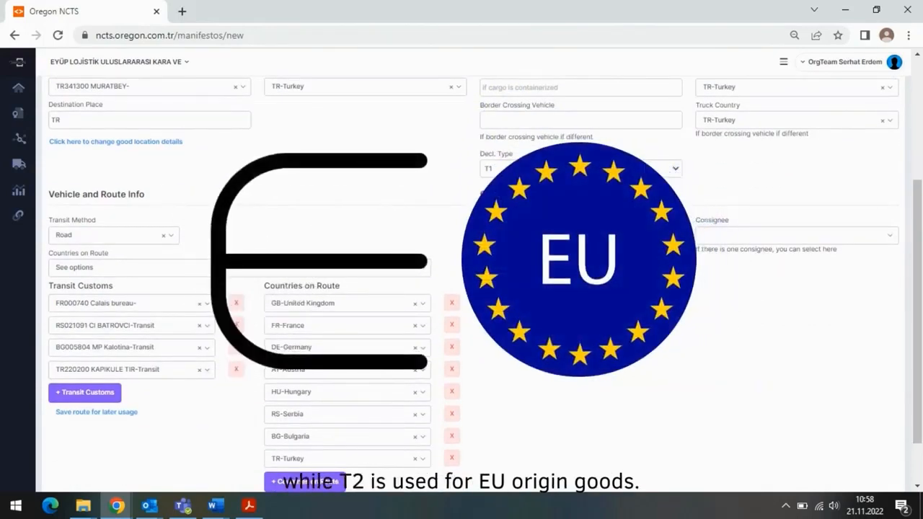
pyautogui.click(632, 240)
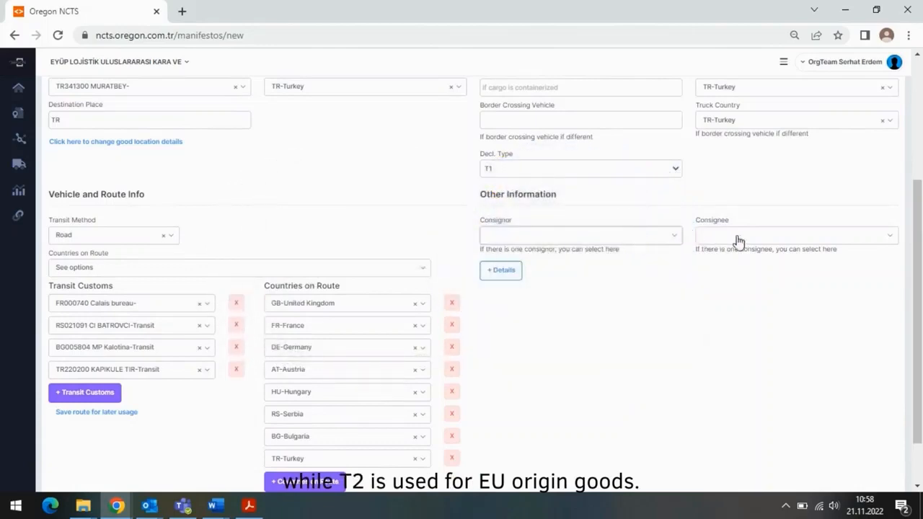
pyautogui.click(757, 241)
pyautogui.click(757, 241)
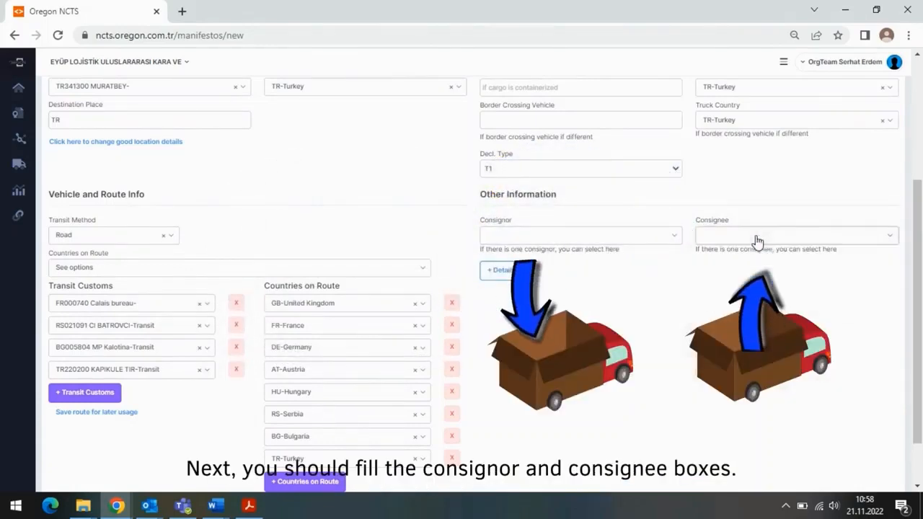
pyautogui.click(583, 246)
pyautogui.write('kiriş')
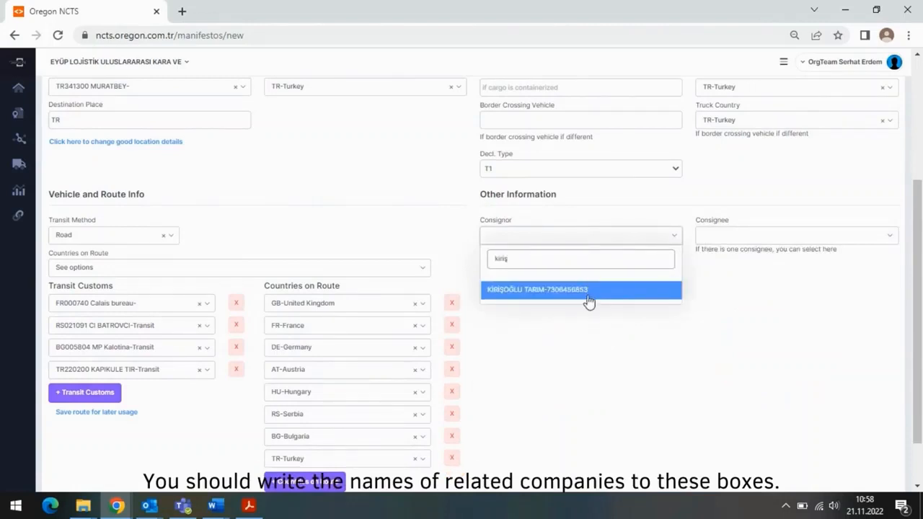
pyautogui.click(589, 292)
# Try to add a new consignee company named "aaaa", entering its address and postcode in the new record.
pyautogui.click(774, 241)
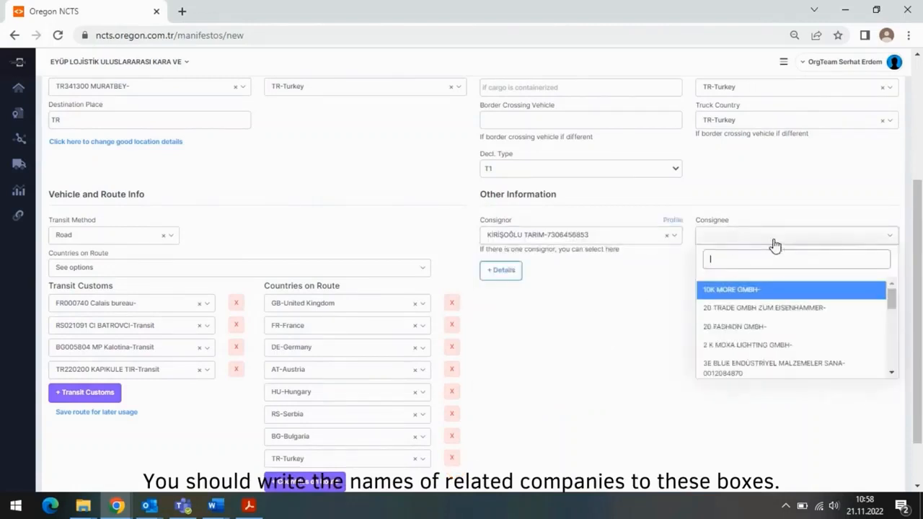
pyautogui.write('aaaa')
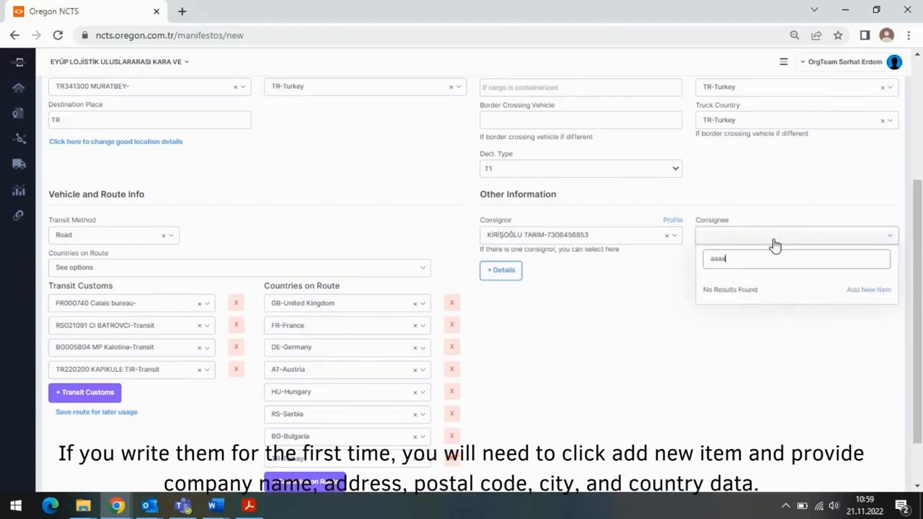
pyautogui.click(870, 290)
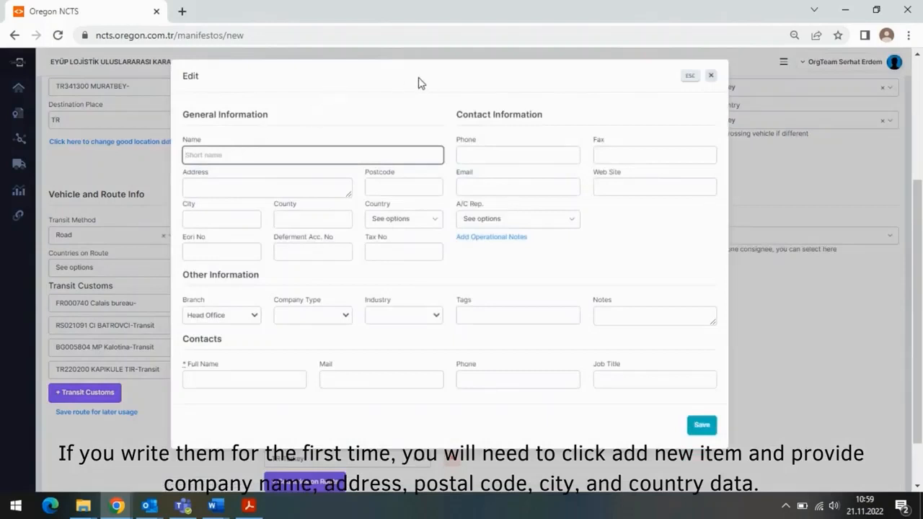
pyautogui.click(374, 78)
pyautogui.click(261, 156)
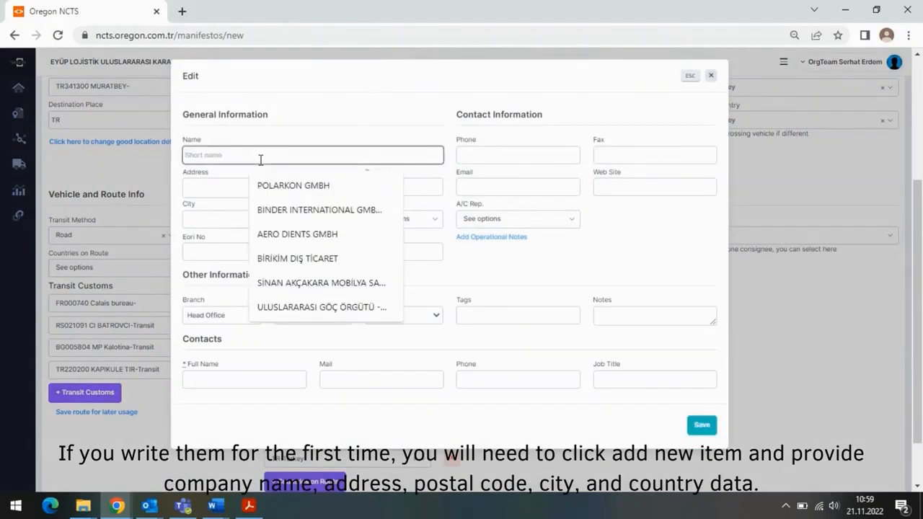
pyautogui.write('aaaa')
pyautogui.click(344, 186)
pyautogui.write('aaa')
pyautogui.click(423, 188)
pyautogui.write('11111')
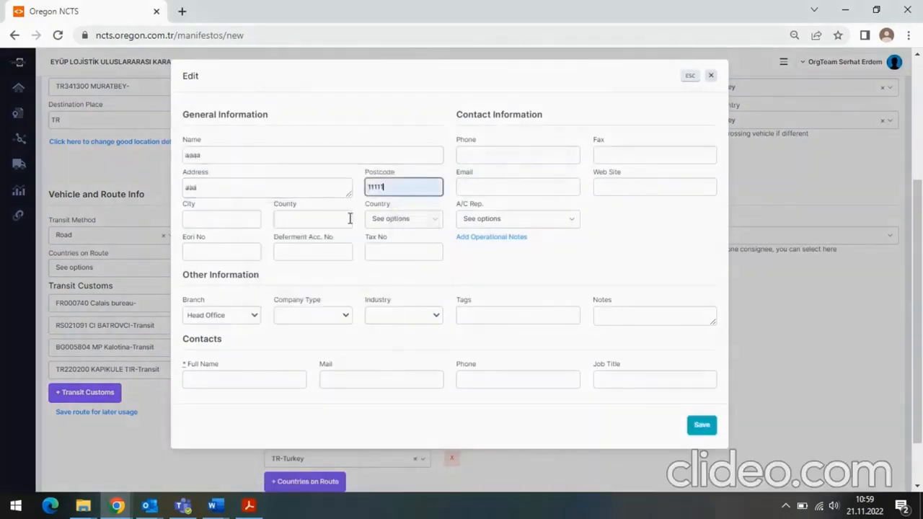
# Set the new company's country to TR-Turkey, enter its tax number, and close the record without saving.
pyautogui.click(349, 217)
pyautogui.click(403, 219)
pyautogui.write('tr')
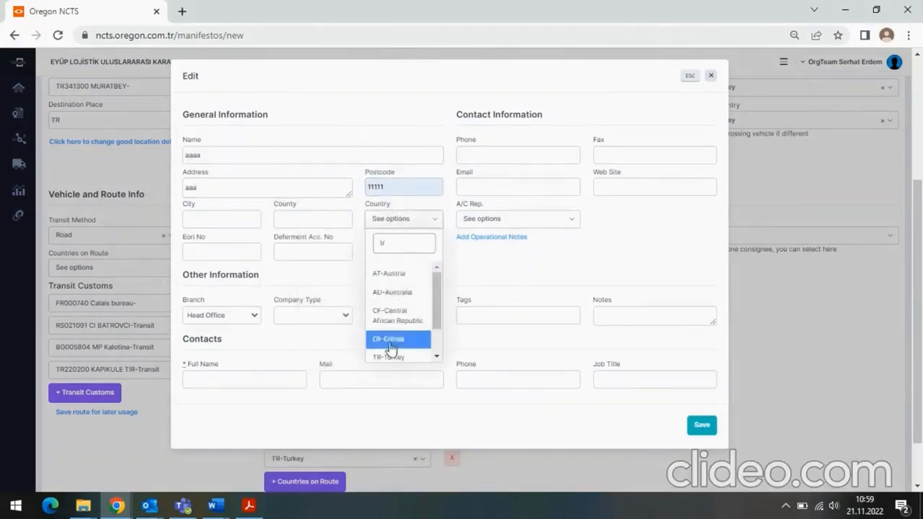
pyautogui.click(389, 356)
pyautogui.click(404, 252)
pyautogui.write('111111111')
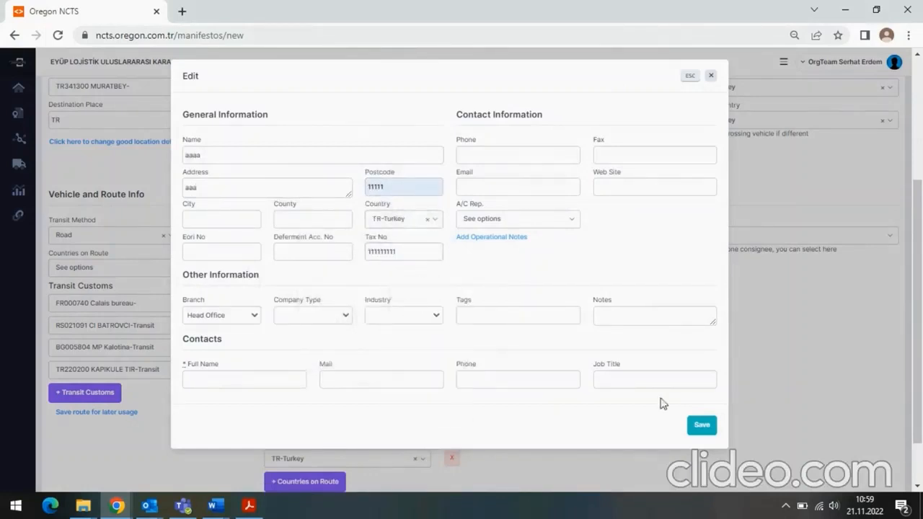
pyautogui.click(710, 75)
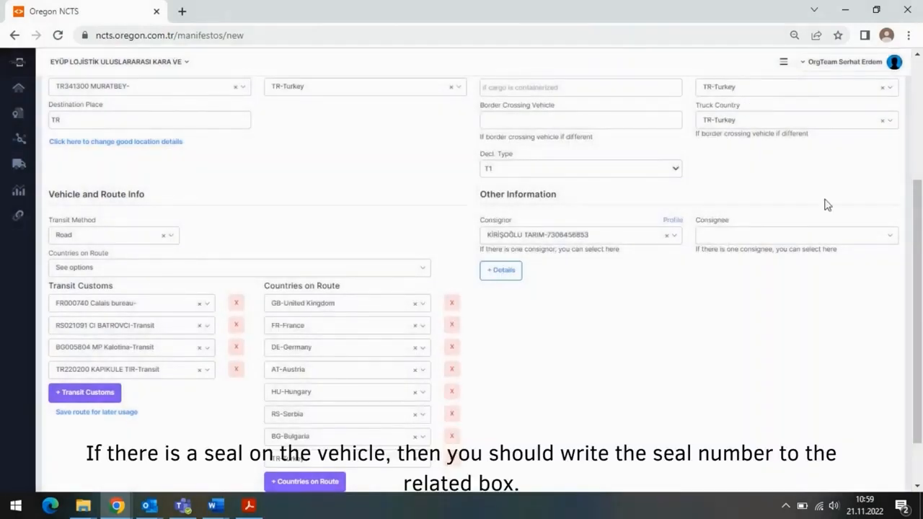
# Search for "germen" and set the consignee to GERMENCİK FRİKO.
pyautogui.click(750, 238)
pyautogui.write('germen')
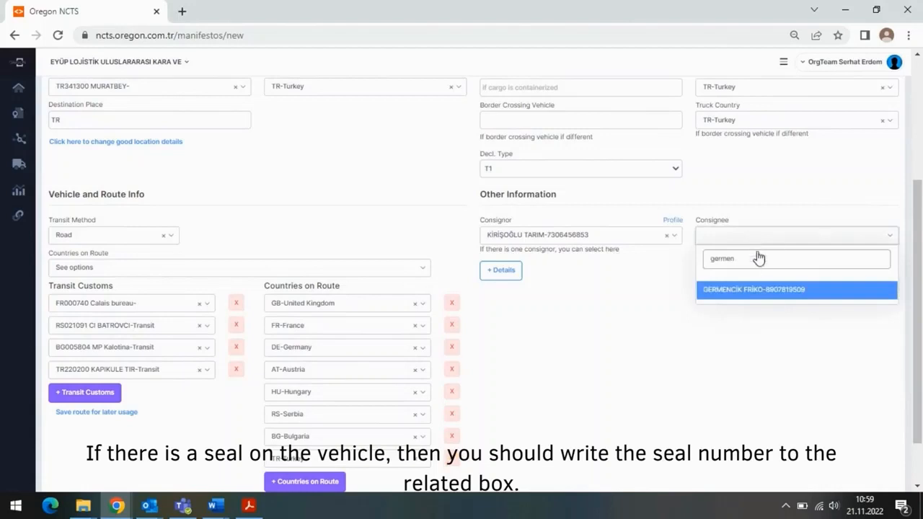
pyautogui.click(760, 292)
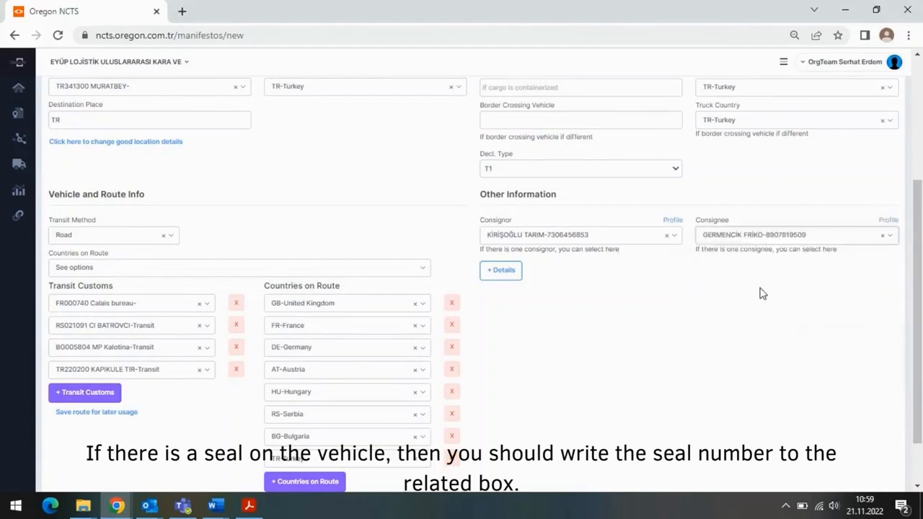
# Expand the details of the other information, leave the seal info blank, and save the declaration.
pyautogui.scroll(2, 760, 293)
pyautogui.click(501, 411)
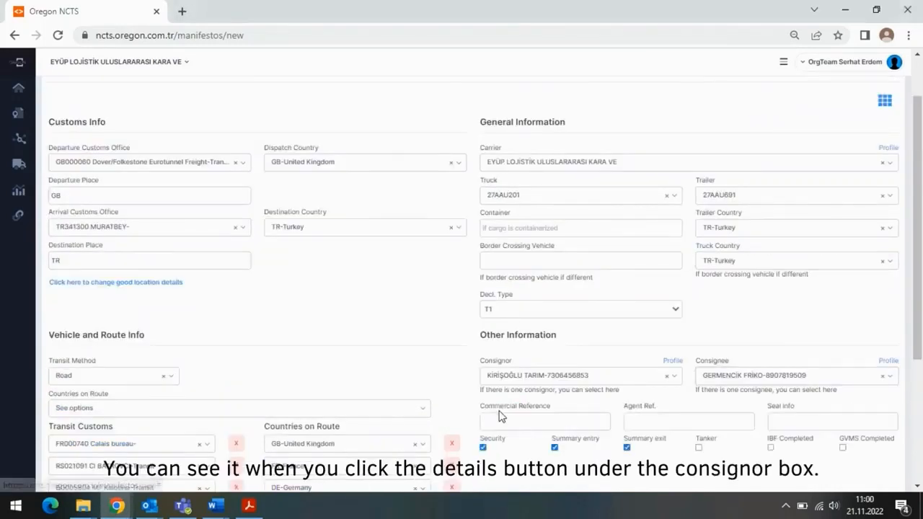
pyautogui.scroll(-1, 443, 375)
pyautogui.scroll(-1, 444, 375)
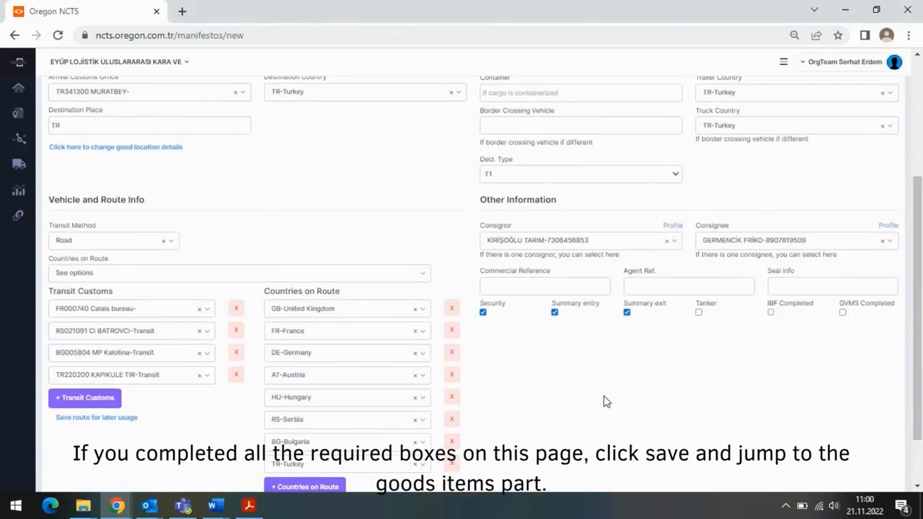
pyautogui.click(825, 285)
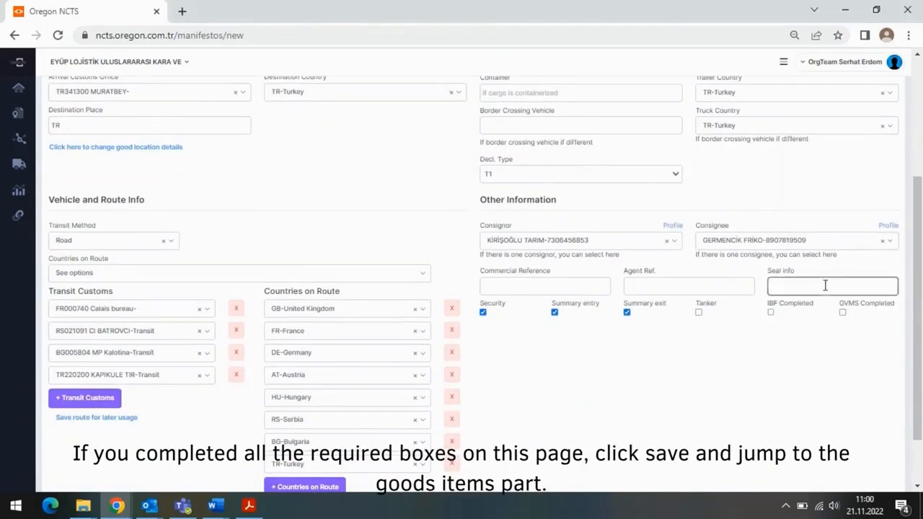
pyautogui.click(827, 374)
pyautogui.scroll(-1, 824, 373)
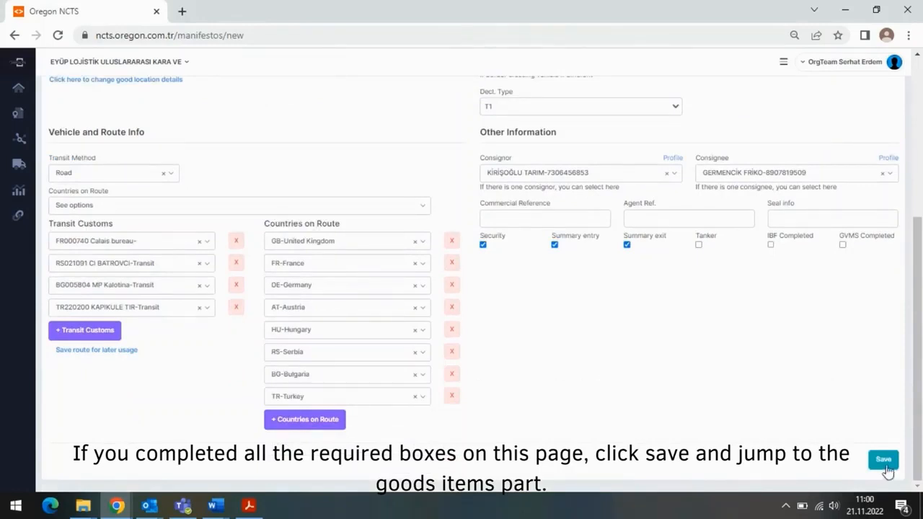
pyautogui.click(885, 466)
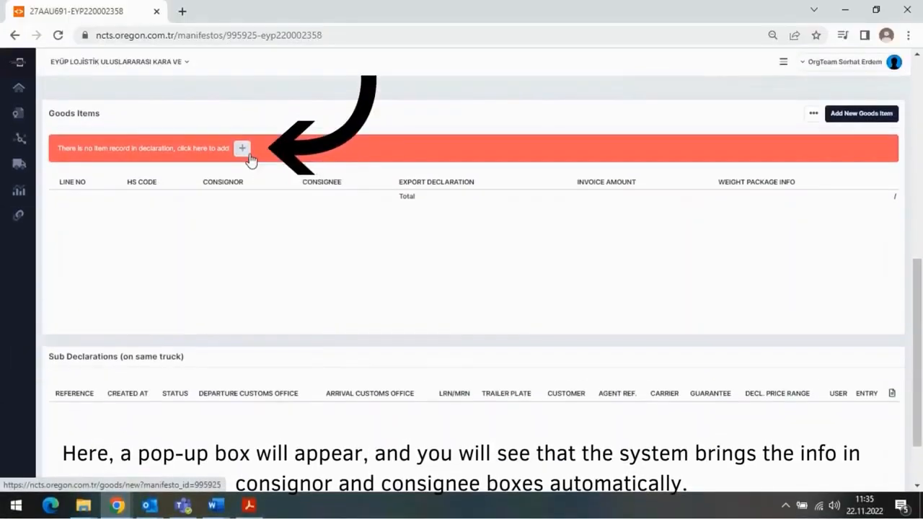
# Start the first goods item of the declaration and check its consignor and consignee.
pyautogui.click(249, 155)
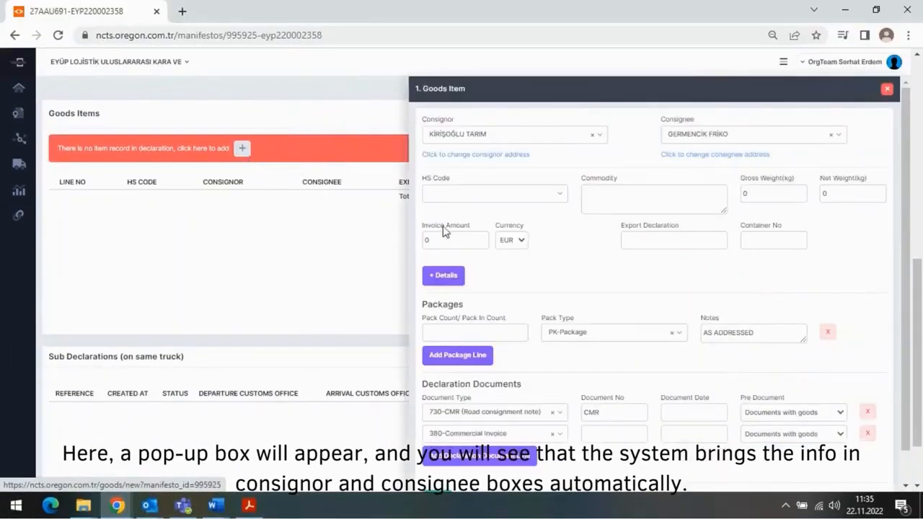
pyautogui.click(540, 134)
pyautogui.click(540, 134)
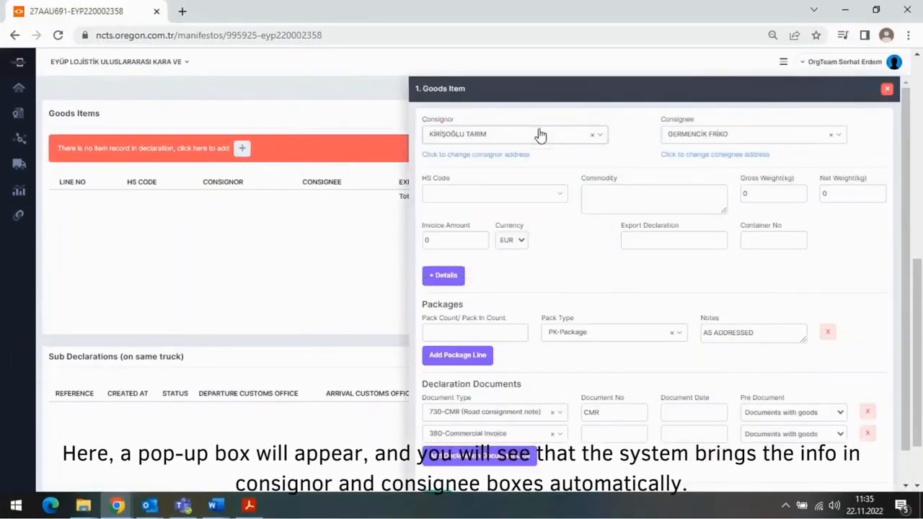
pyautogui.click(754, 137)
pyautogui.click(754, 137)
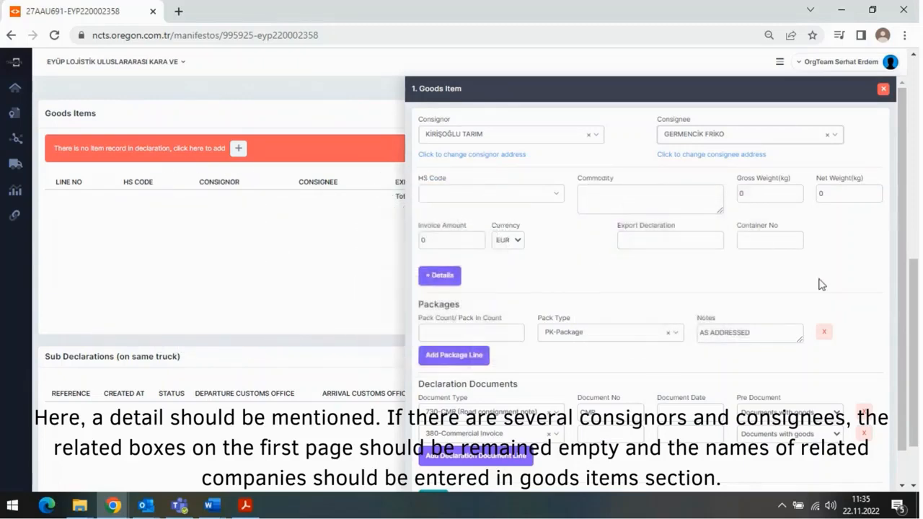
# Set the goods item's HS code to 07020000-Tomatoes, fresh or chilled, with gross weight 4000 kg and net weight 3600 kg.
pyautogui.click(465, 200)
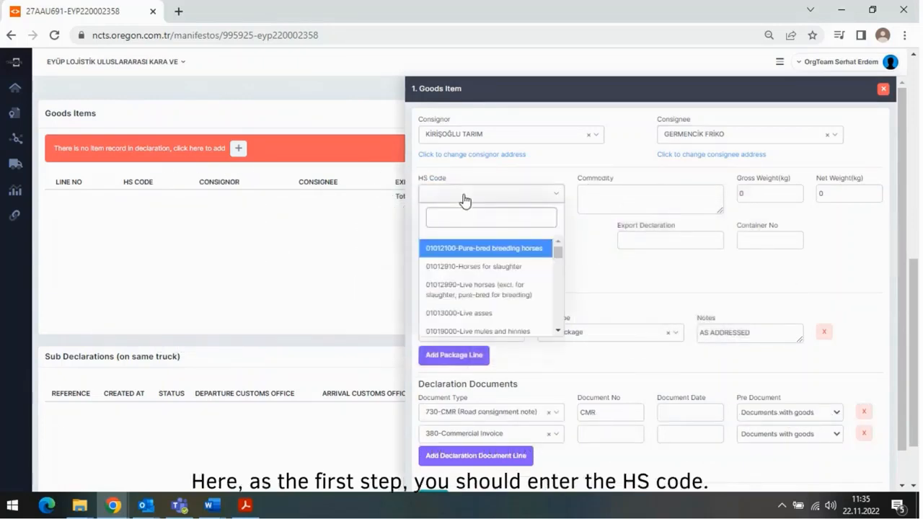
pyautogui.write('0702')
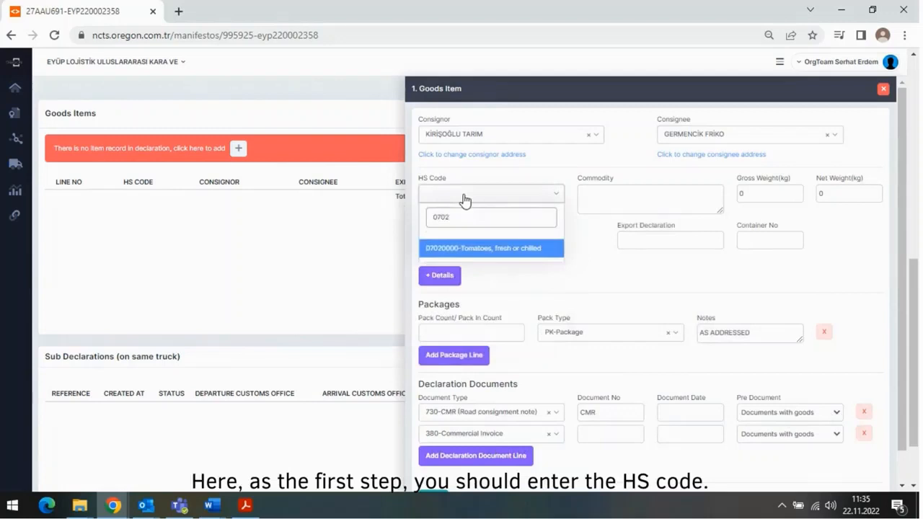
pyautogui.click(501, 248)
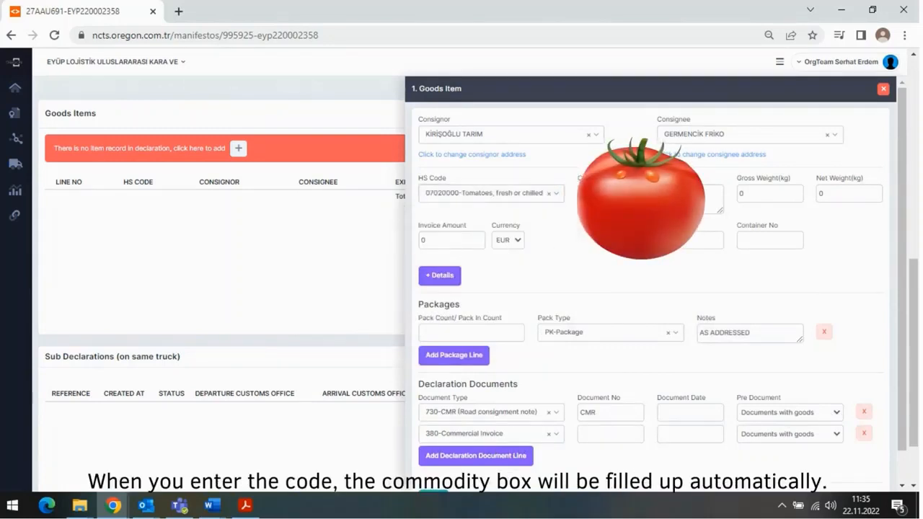
pyautogui.doubleClick(774, 193)
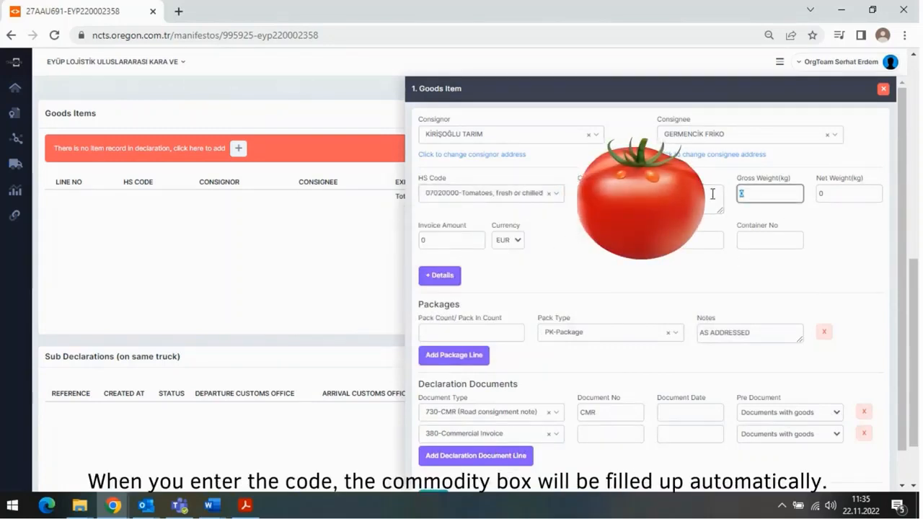
pyautogui.write('4000')
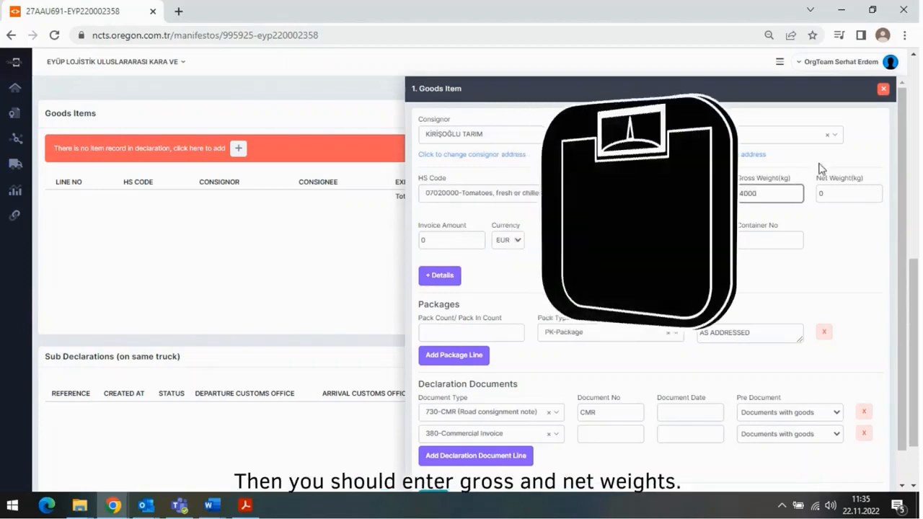
pyautogui.doubleClick(852, 194)
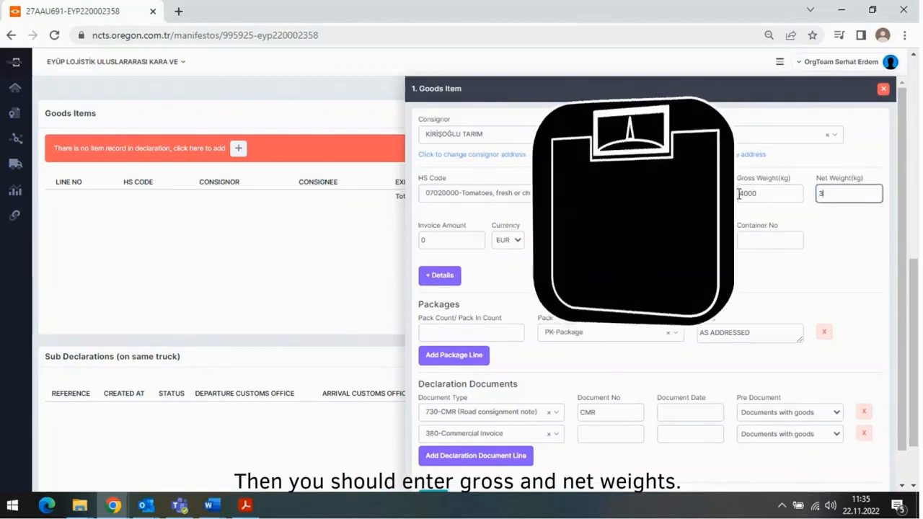
pyautogui.write('3800')
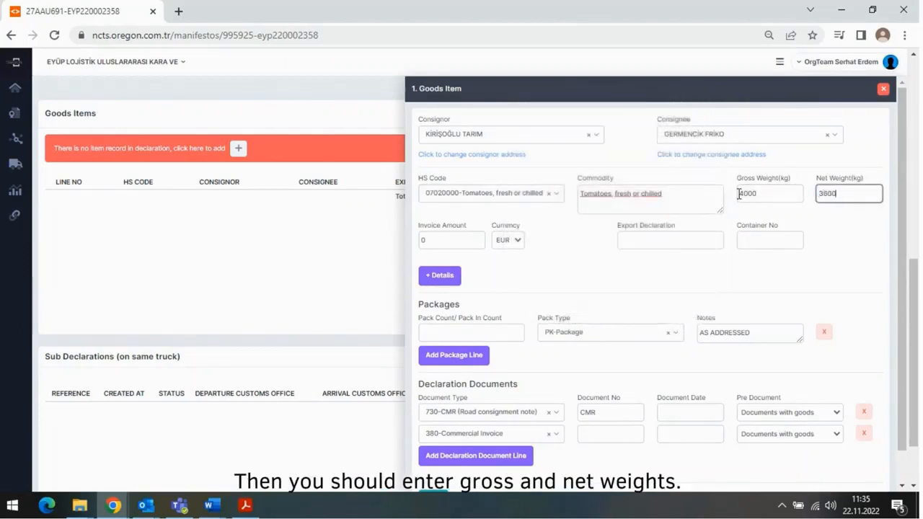
# Set the item's invoice amount to 12000 and keep EUR as the currency.
pyautogui.doubleClick(439, 239)
pyautogui.write('1200')
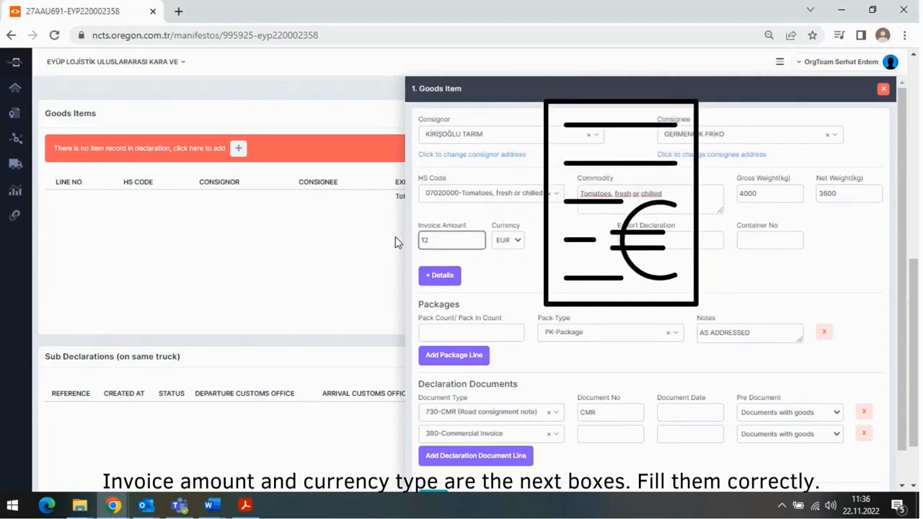
pyautogui.write('0')
pyautogui.click(514, 241)
# Enter 22070100EX00055555 as the item's export declaration number and leave the container number blank.
pyautogui.click(653, 239)
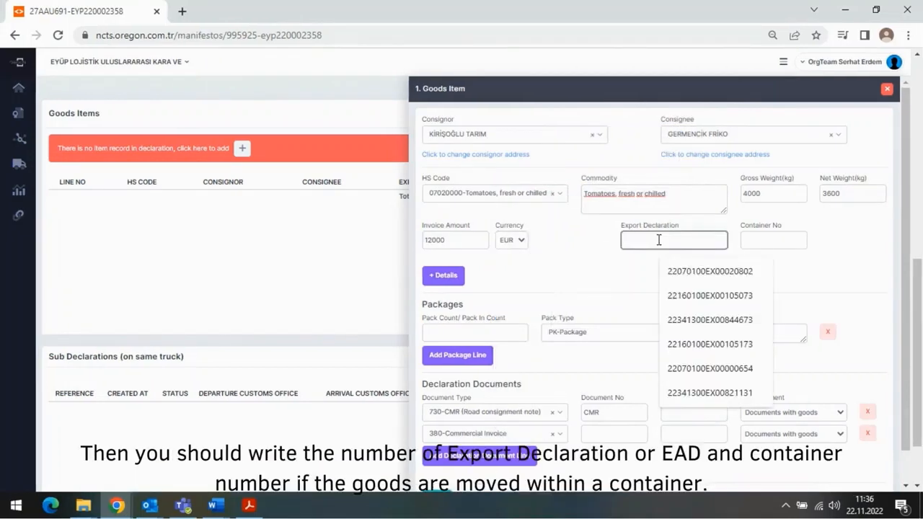
pyautogui.click(700, 278)
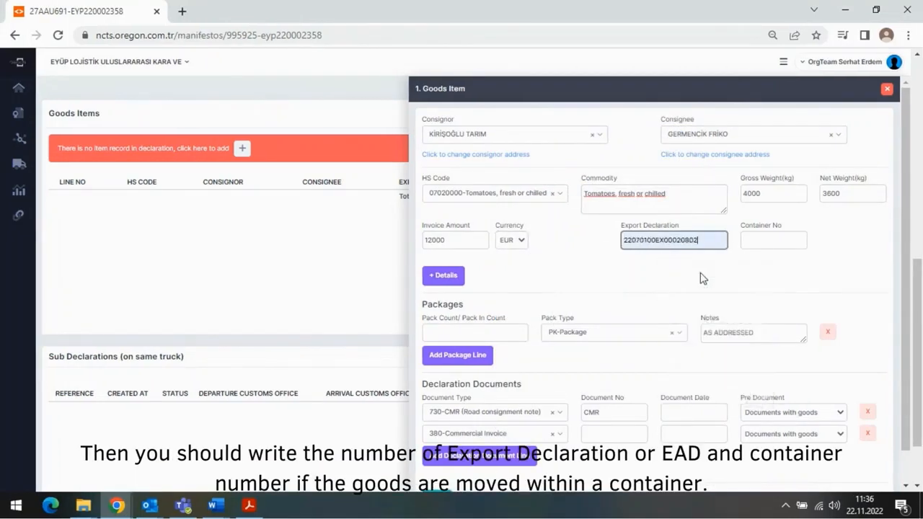
pyautogui.press('BackSpace')
pyautogui.press('BackSpace')
pyautogui.press('BackSpace')
pyautogui.press('BackSpace')
pyautogui.press('BackSpace')
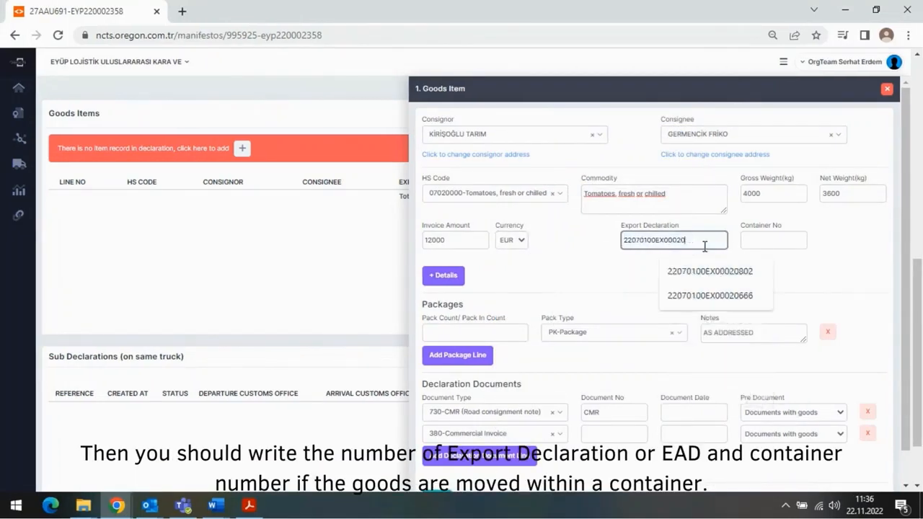
pyautogui.write('55555')
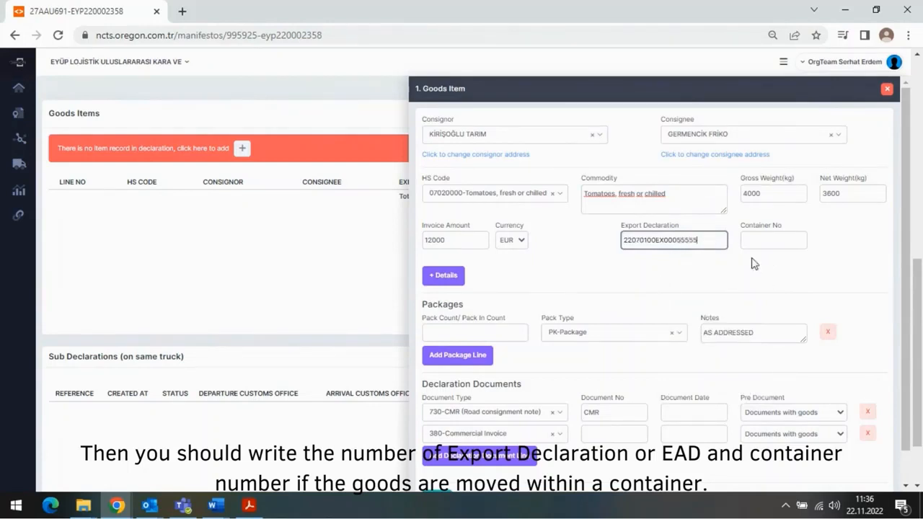
pyautogui.click(771, 238)
# Set the item's pack count to 65 with the pack type PK-Package.
pyautogui.scroll(-1, 715, 274)
pyautogui.click(465, 301)
pyautogui.write('65')
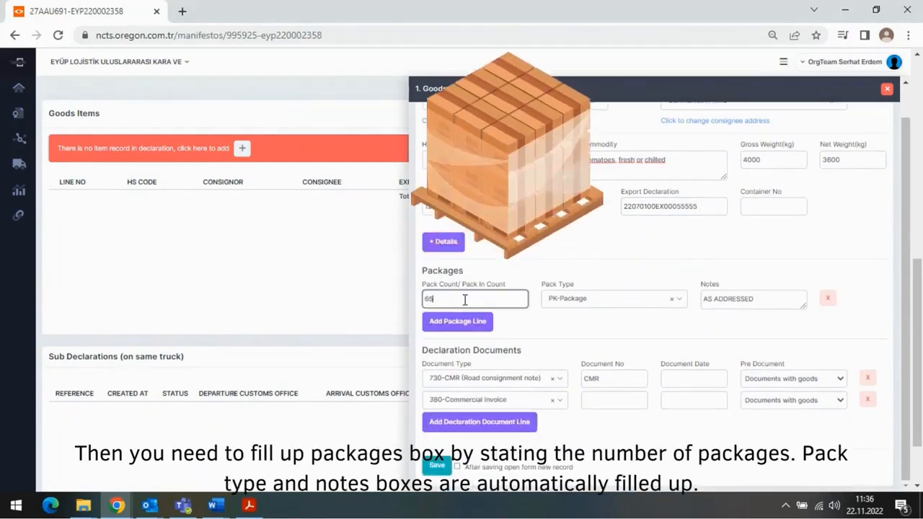
pyautogui.click(624, 299)
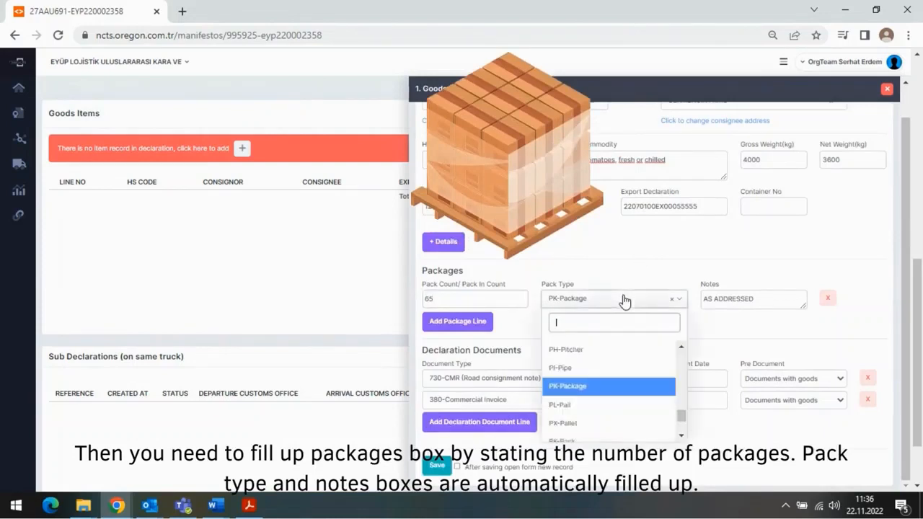
pyautogui.click(590, 386)
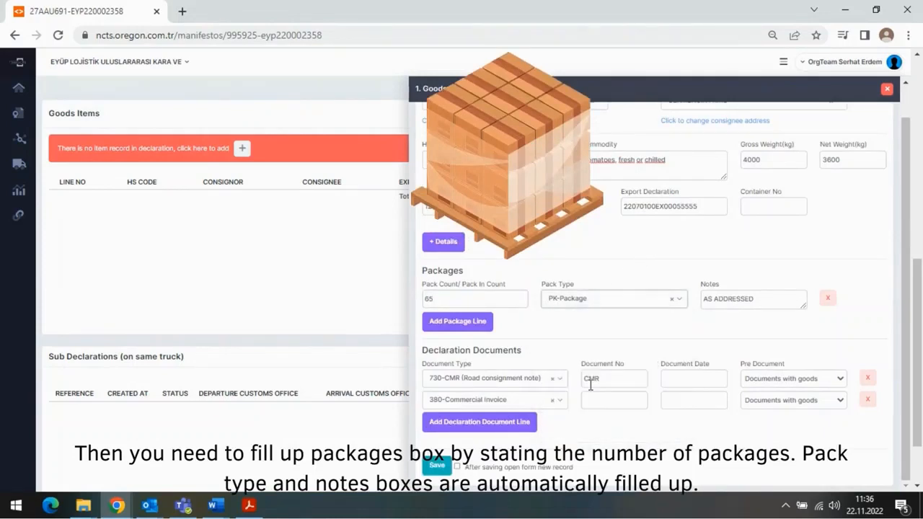
# Set the document date of the 730-CMR road consignment note to 22/11/2022.
pyautogui.scroll(-1, 591, 383)
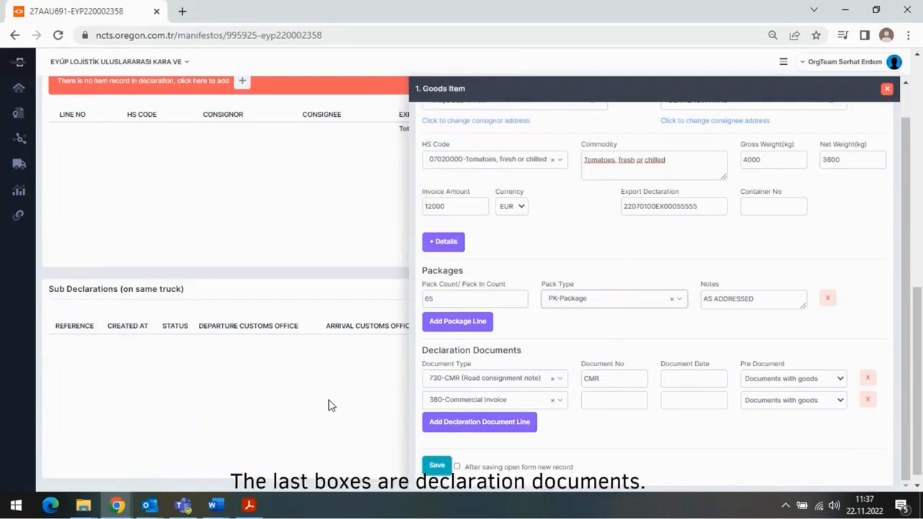
pyautogui.click(687, 380)
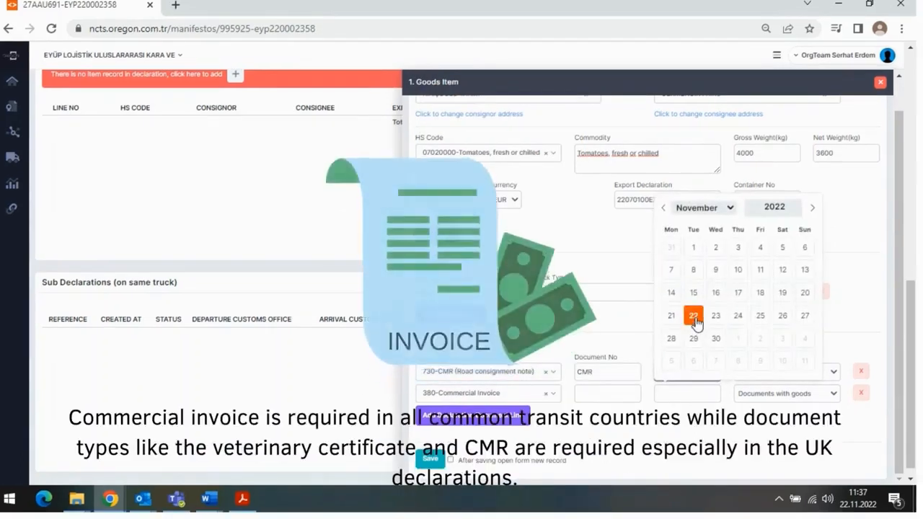
pyautogui.click(702, 326)
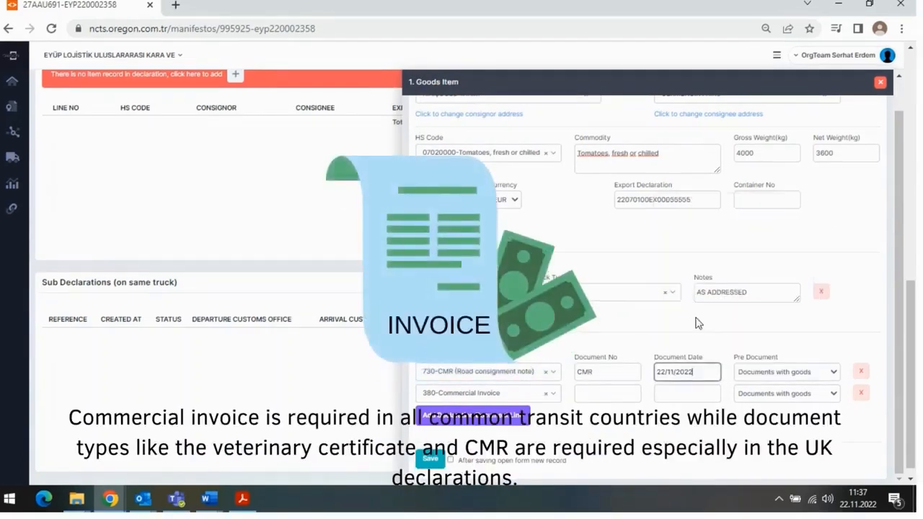
pyautogui.click(613, 395)
pyautogui.write('KML000000001')
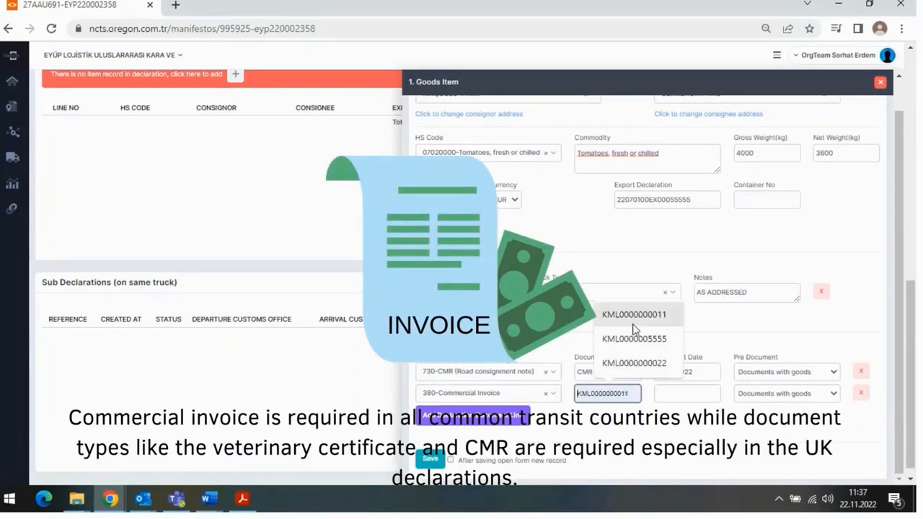
pyautogui.press('BackSpace')
pyautogui.write('22')
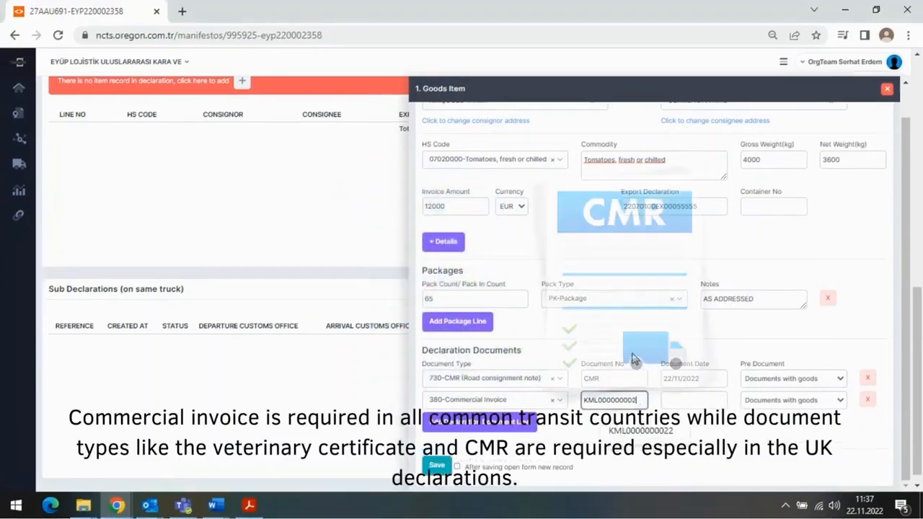
pyautogui.click(674, 398)
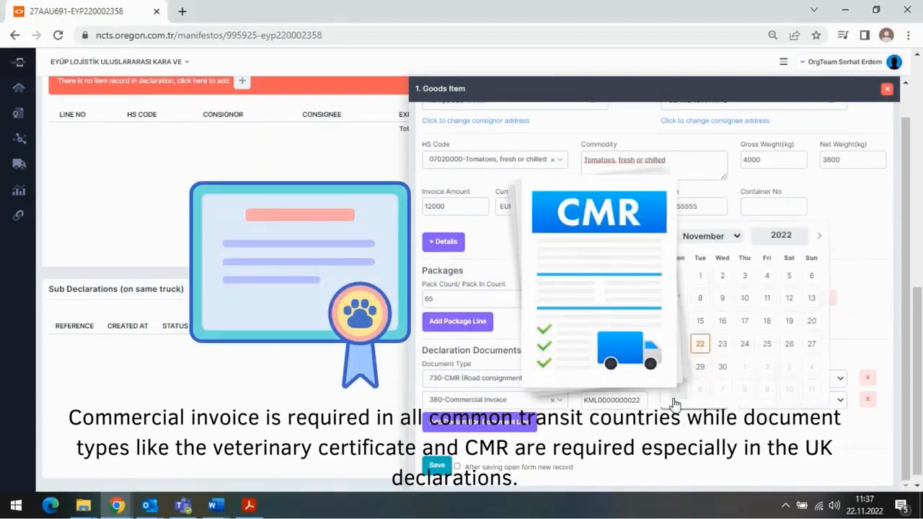
pyautogui.click(700, 343)
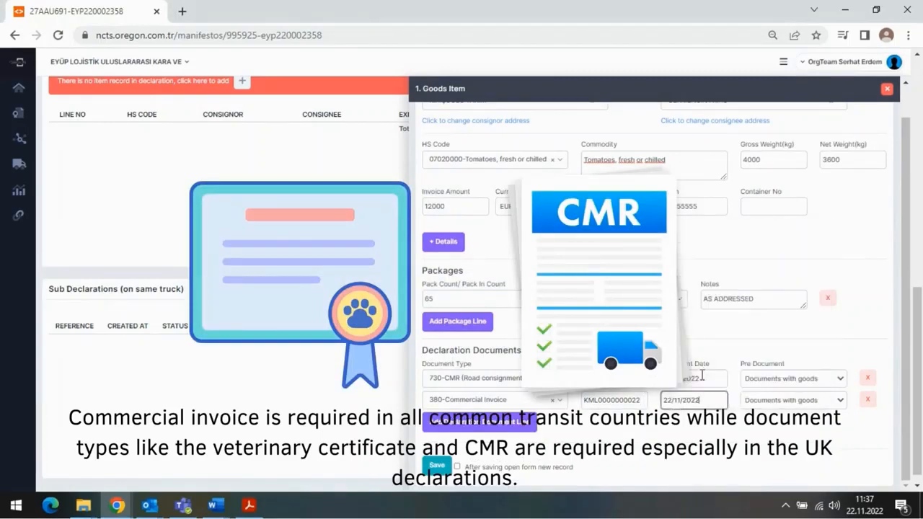
pyautogui.scroll(-1, 708, 457)
pyautogui.click(698, 455)
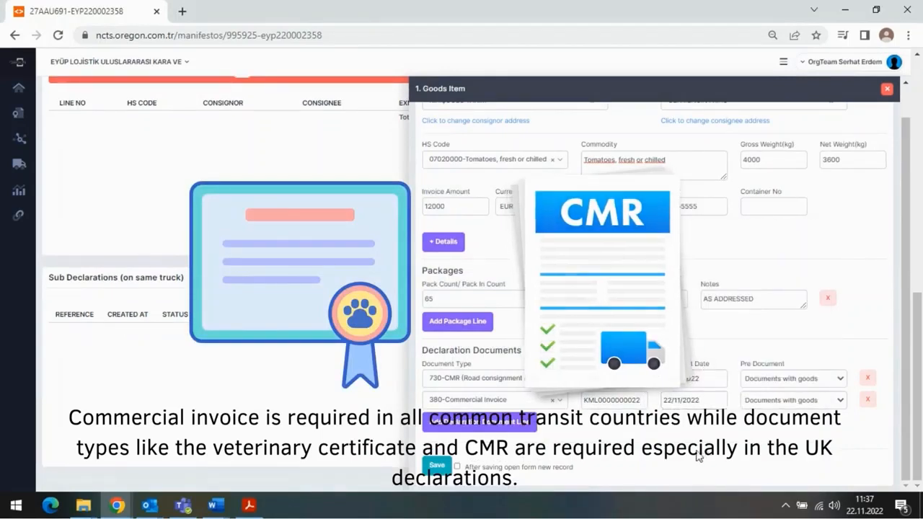
# Enter CMR as the document number of the road consignment note.
pyautogui.click(611, 380)
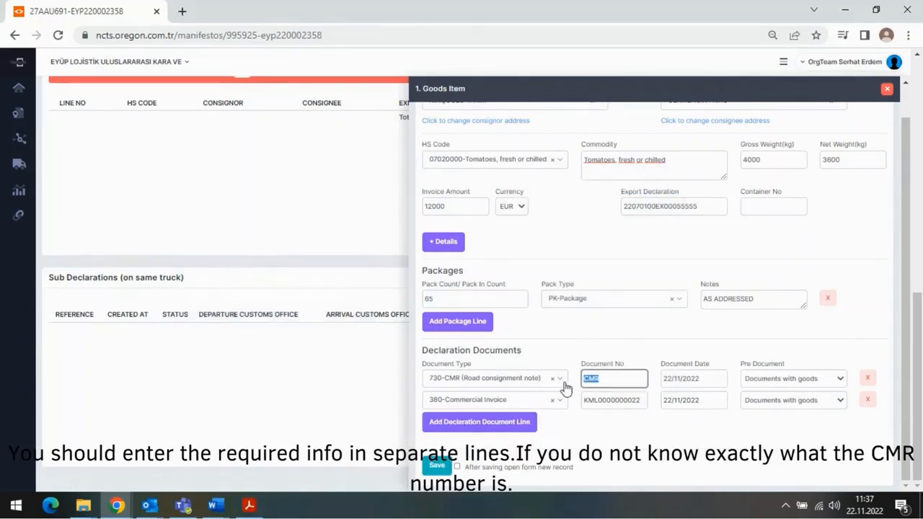
pyautogui.write('CMR')
pyautogui.click(631, 441)
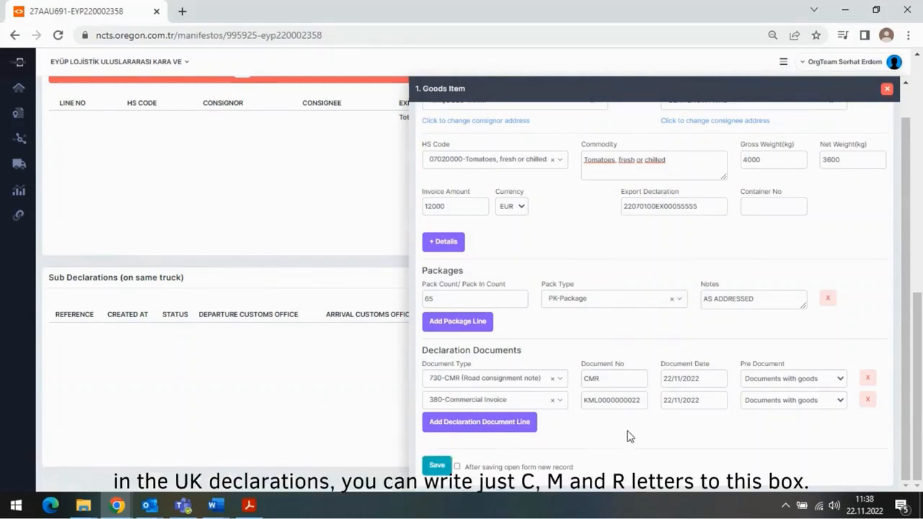
# Add a third declaration document line of type ZZZ-Other, leaving its number and date blank.
pyautogui.click(532, 423)
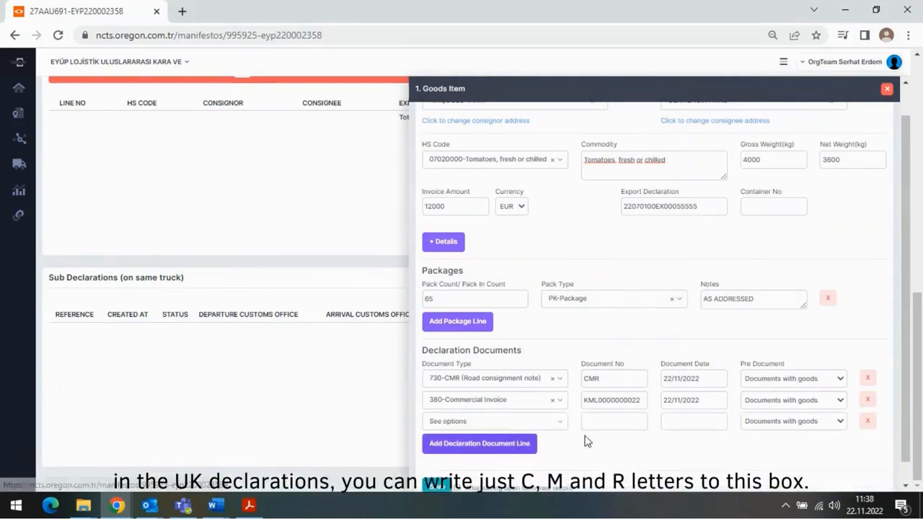
pyautogui.click(541, 402)
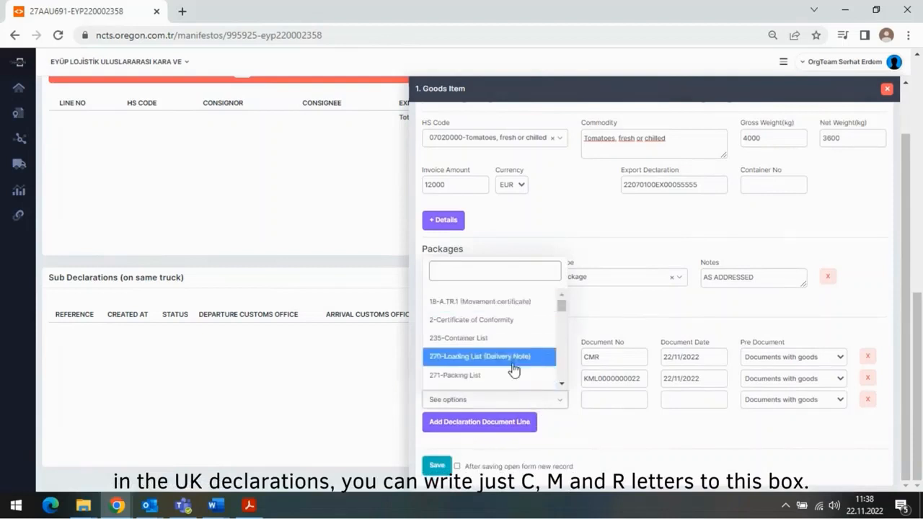
pyautogui.scroll(-5, 513, 369)
pyautogui.scroll(-15, 513, 367)
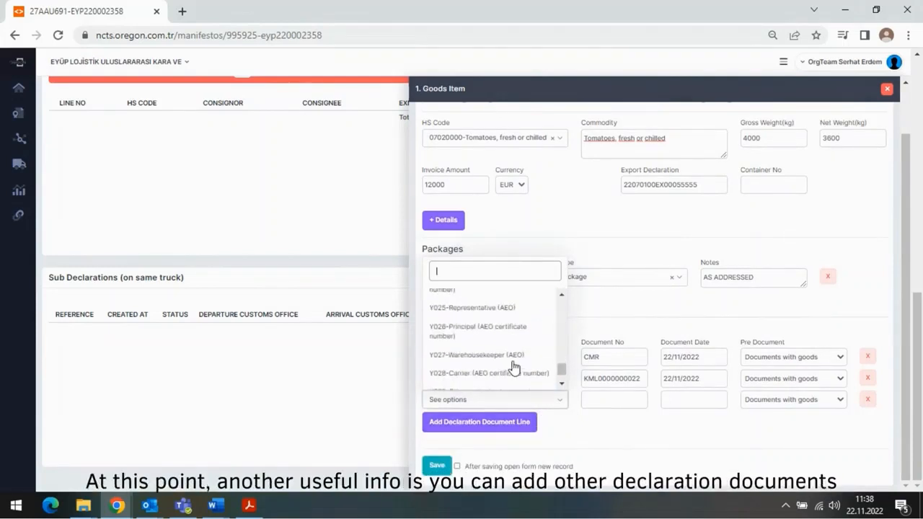
pyautogui.click(482, 376)
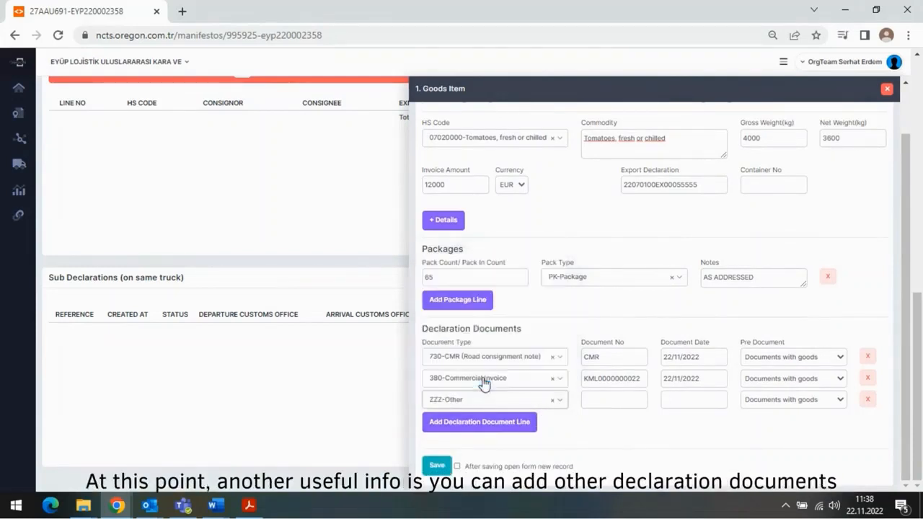
pyautogui.click(611, 401)
pyautogui.click(677, 401)
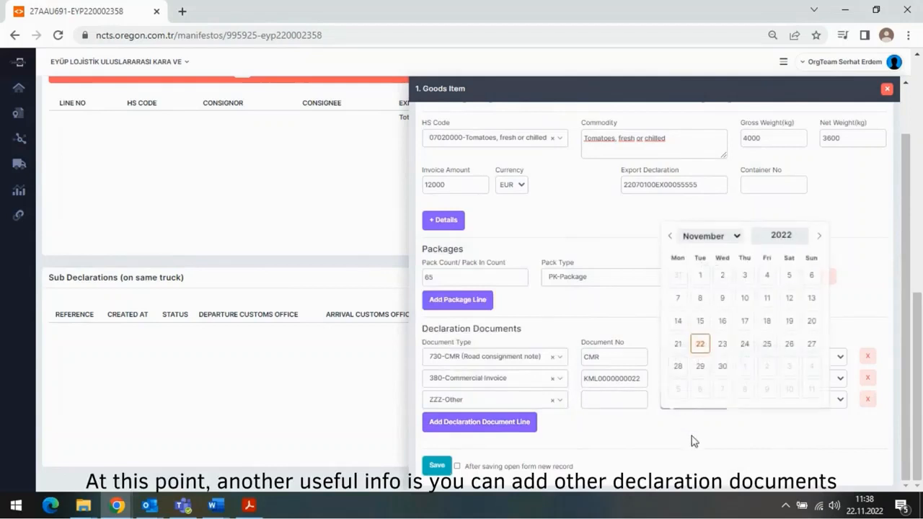
pyautogui.click(691, 441)
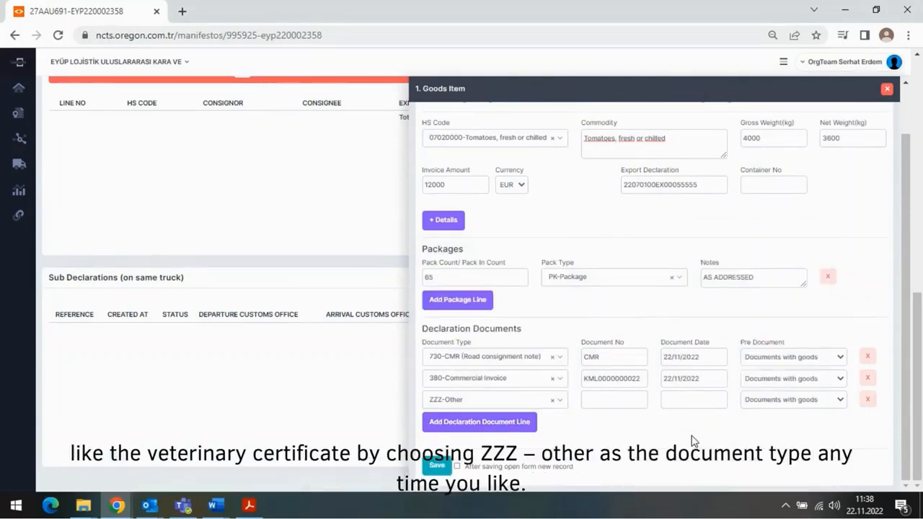
# Clear the ZZZ-Other document type from the third declaration document line.
pyautogui.click(555, 410)
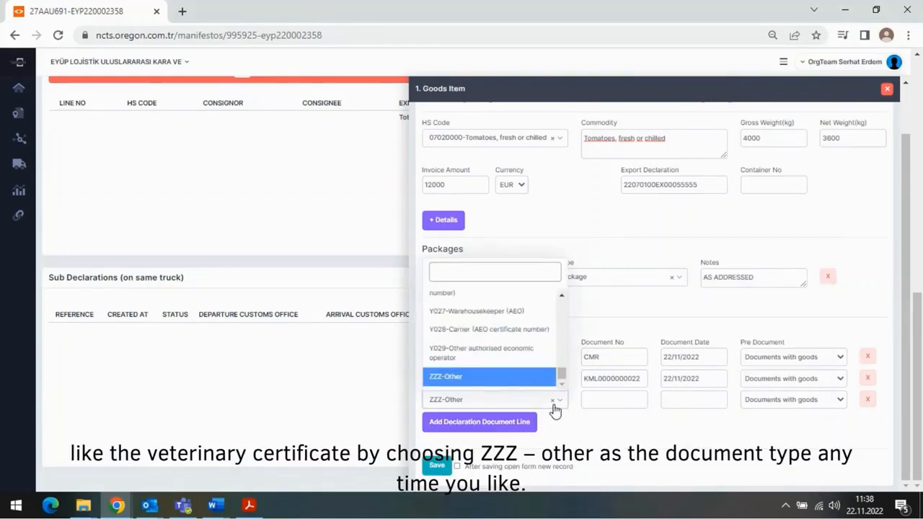
pyautogui.click(554, 410)
pyautogui.click(552, 401)
pyautogui.click(566, 445)
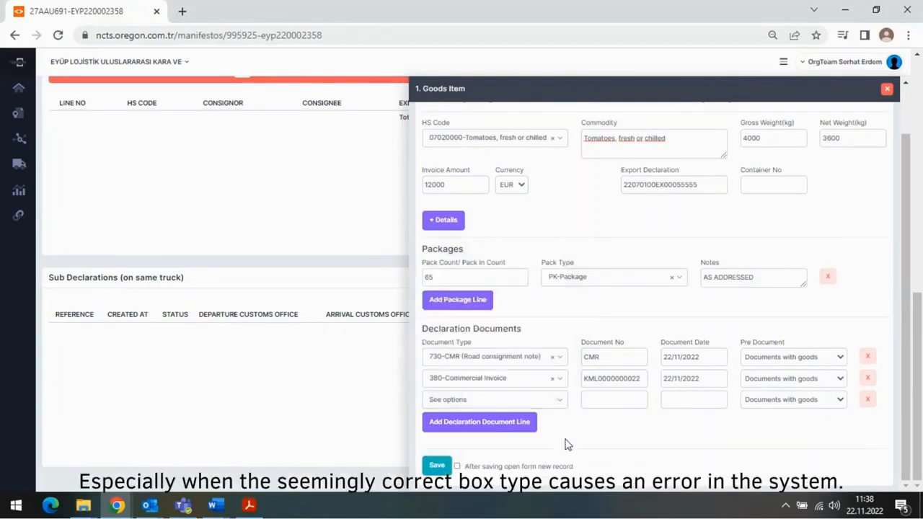
# Save the first goods item to the declaration and return to the goods items list.
pyautogui.click(437, 466)
pyautogui.click(461, 280)
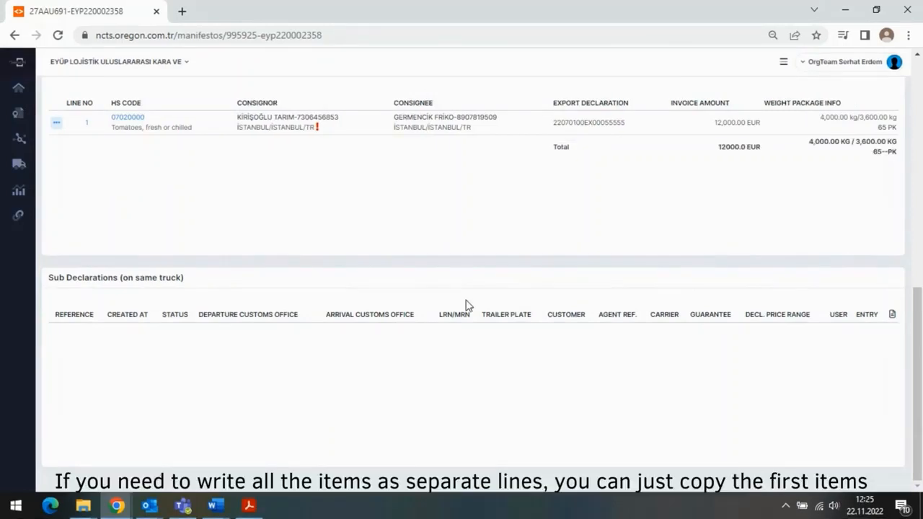
pyautogui.scroll(1, 465, 304)
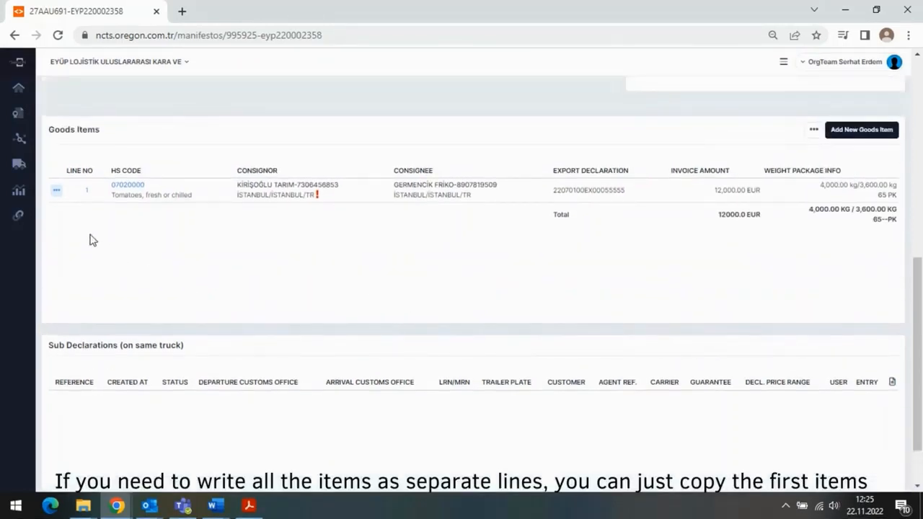
# Copy the tomatoes goods item and change the copy's HS code to 07096010, fresh or chilled sweet peppers.
pyautogui.click(56, 190)
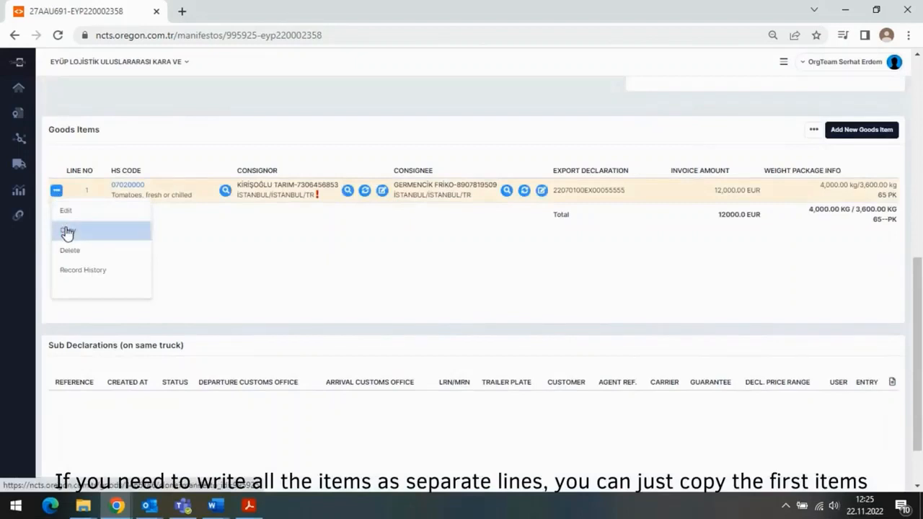
pyautogui.click(67, 231)
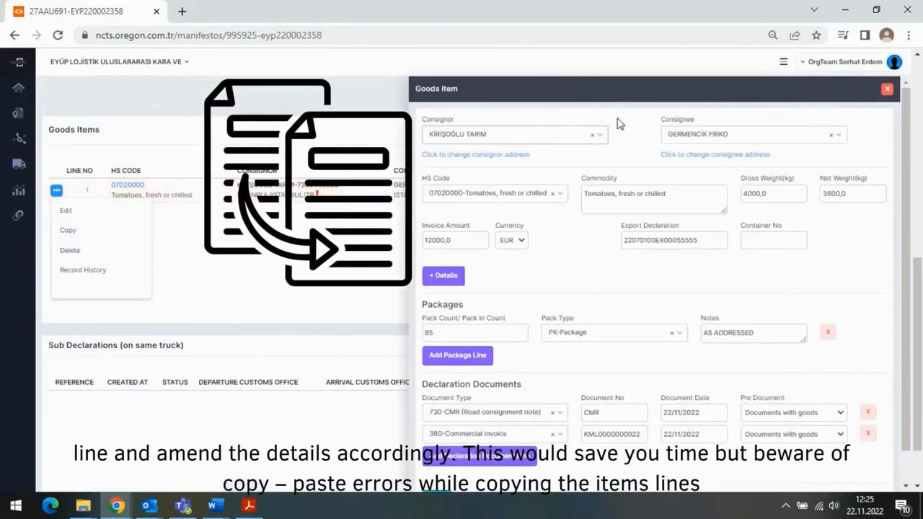
pyautogui.click(474, 200)
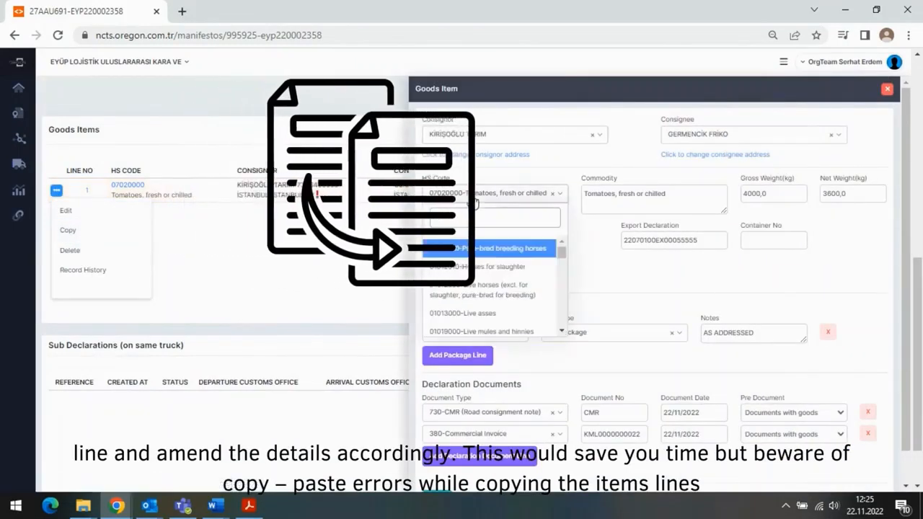
pyautogui.write('0709')
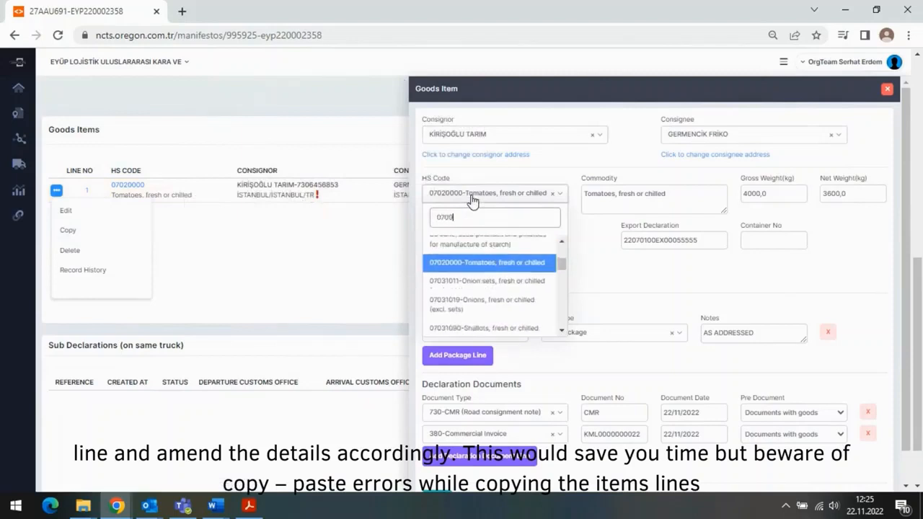
pyautogui.write('60')
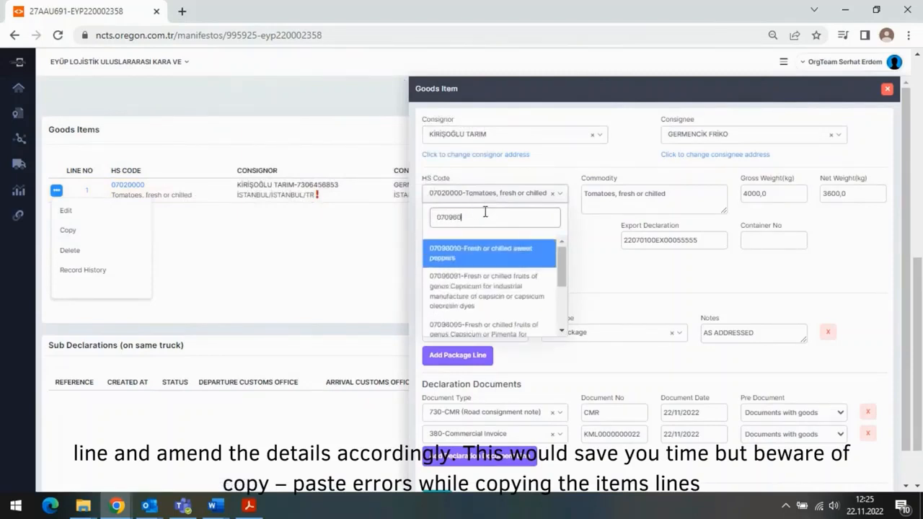
pyautogui.click(489, 256)
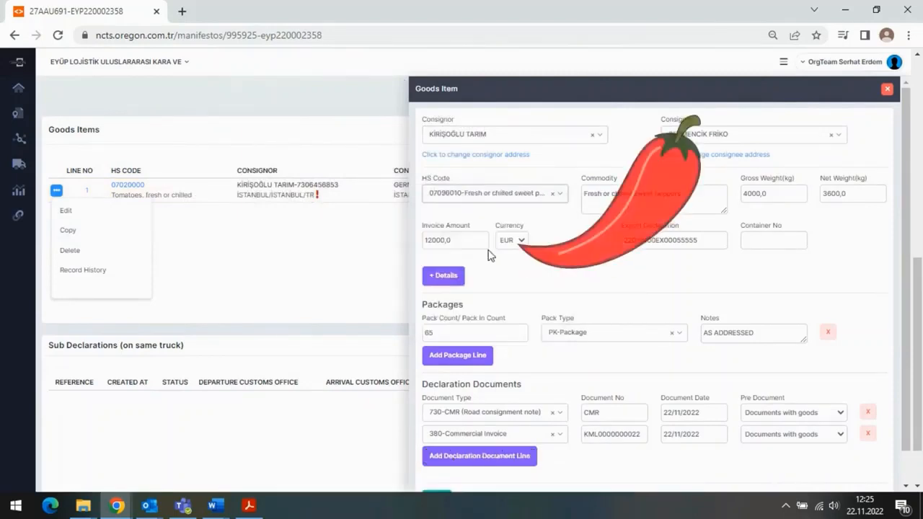
# Set the sweet peppers item's gross weight to 3200 kg and net weight to 2800 kg.
pyautogui.moveTo(696, 194); pyautogui.dragTo(493, 194)
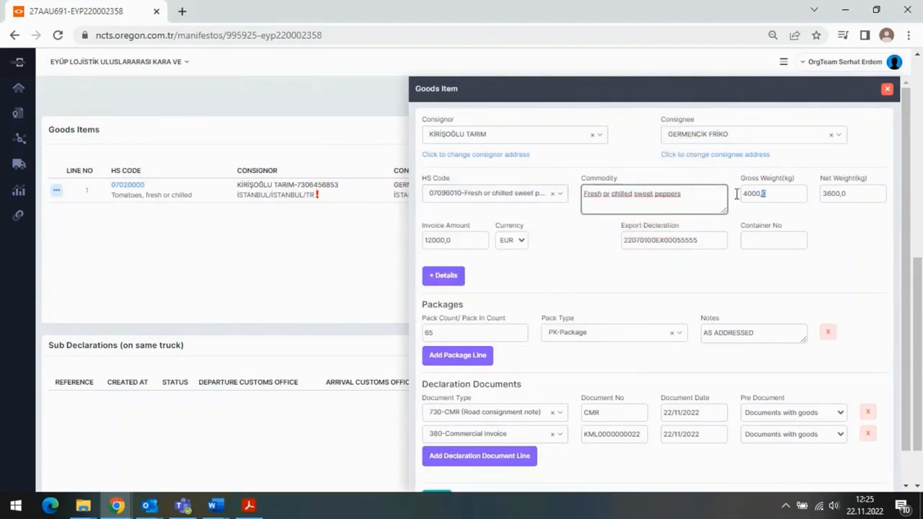
pyautogui.moveTo(768, 194); pyautogui.dragTo(685, 188)
pyautogui.write('3200')
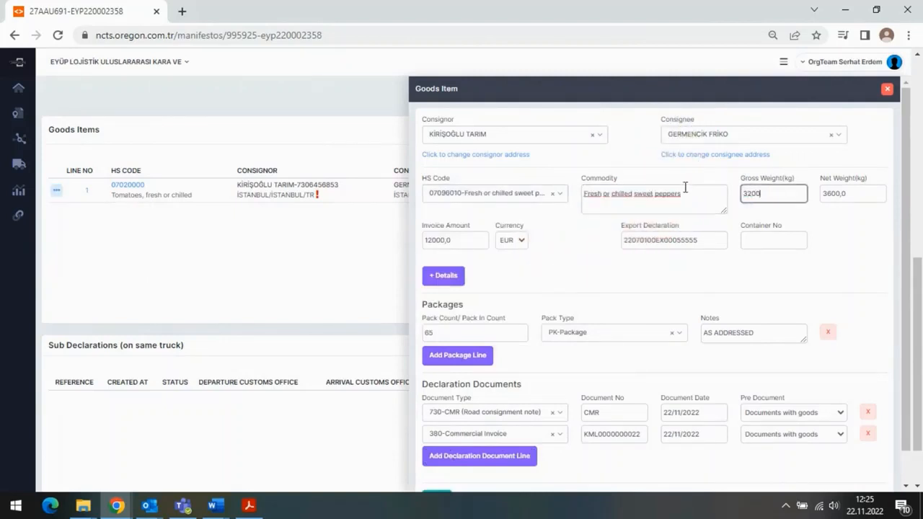
pyautogui.click(869, 200)
pyautogui.write('2')
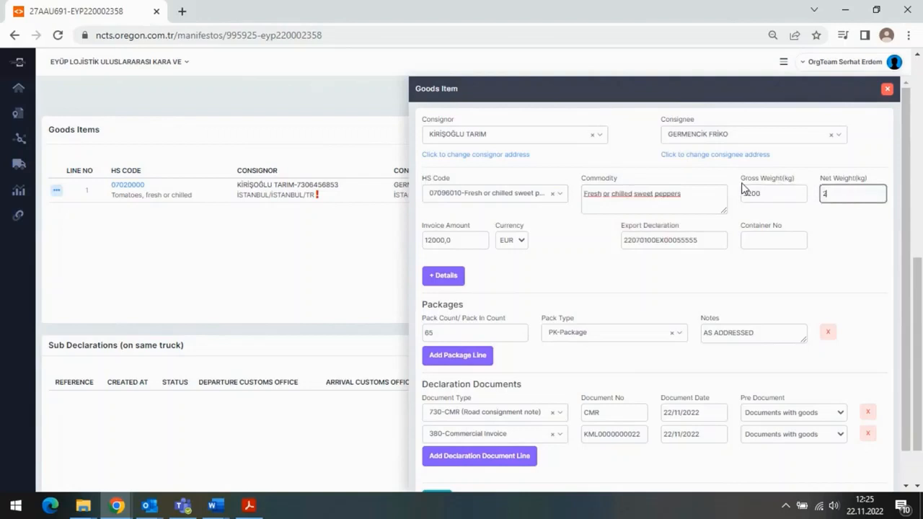
pyautogui.write('800')
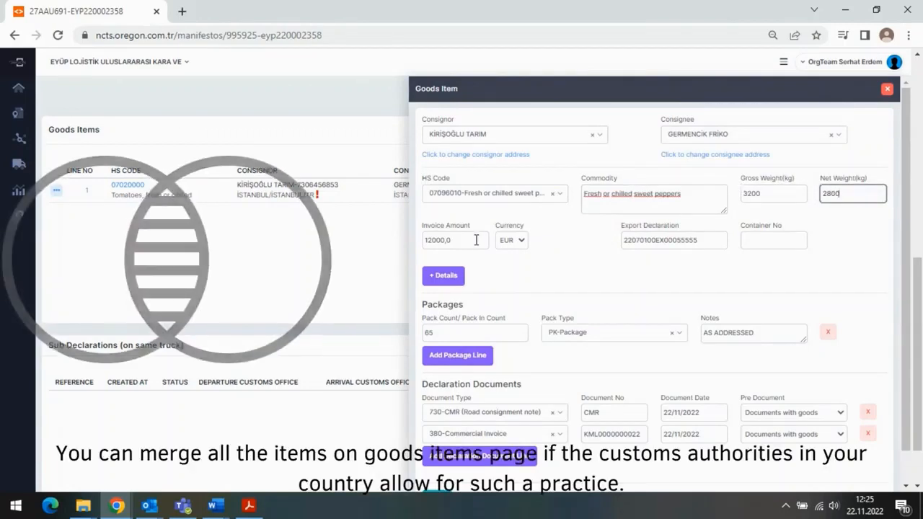
# Set the sweet peppers item's invoice amount to 9800 EUR and review its export declaration number.
pyautogui.press('Tab')
pyautogui.write('9800')
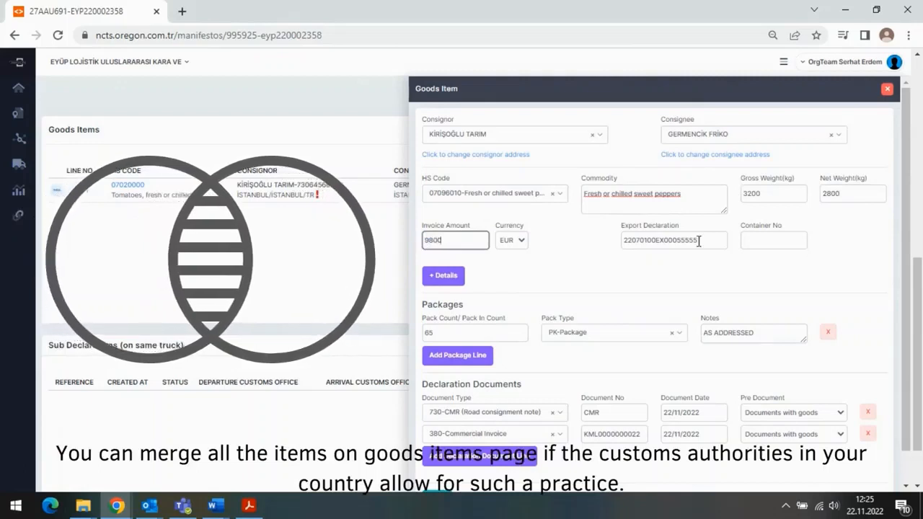
pyautogui.moveTo(699, 241); pyautogui.dragTo(604, 245)
pyautogui.click(594, 263)
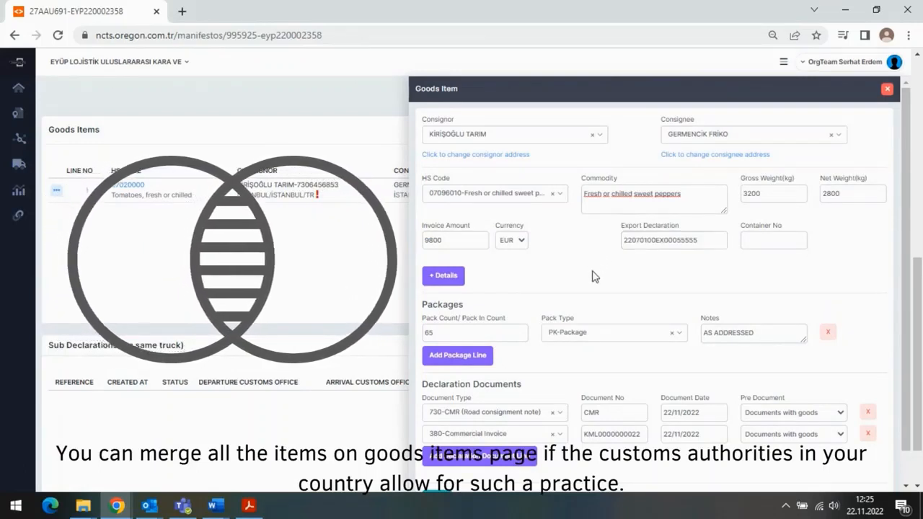
# Set the sweet peppers item's package count to 40 and save it to the declaration.
pyautogui.moveTo(475, 332); pyautogui.dragTo(395, 332)
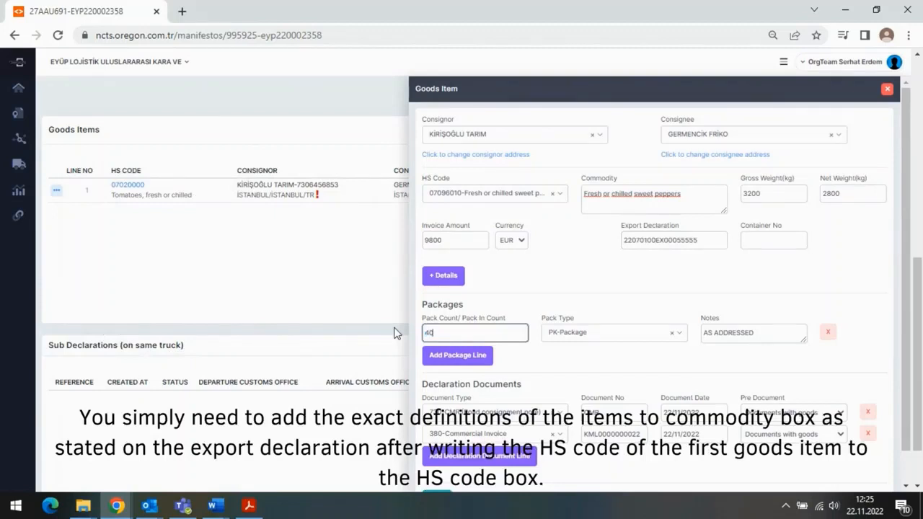
pyautogui.scroll(-1, 694, 307)
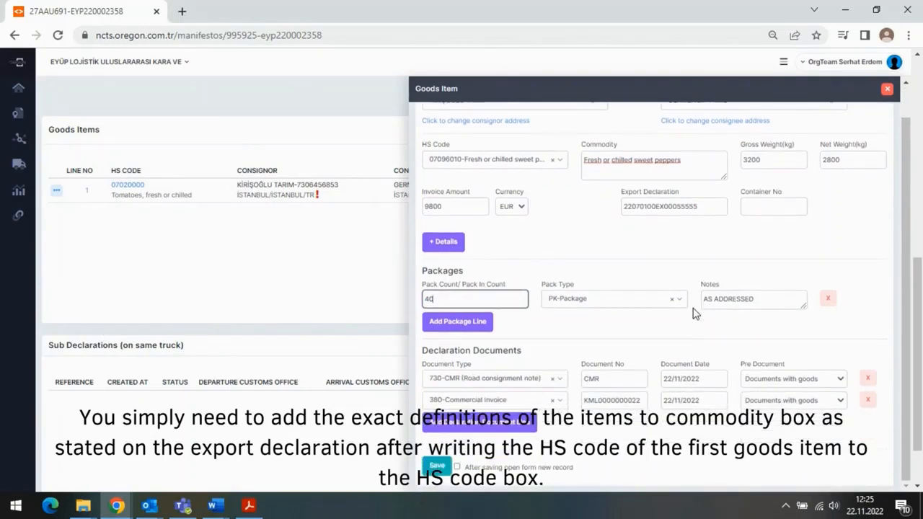
pyautogui.click(430, 467)
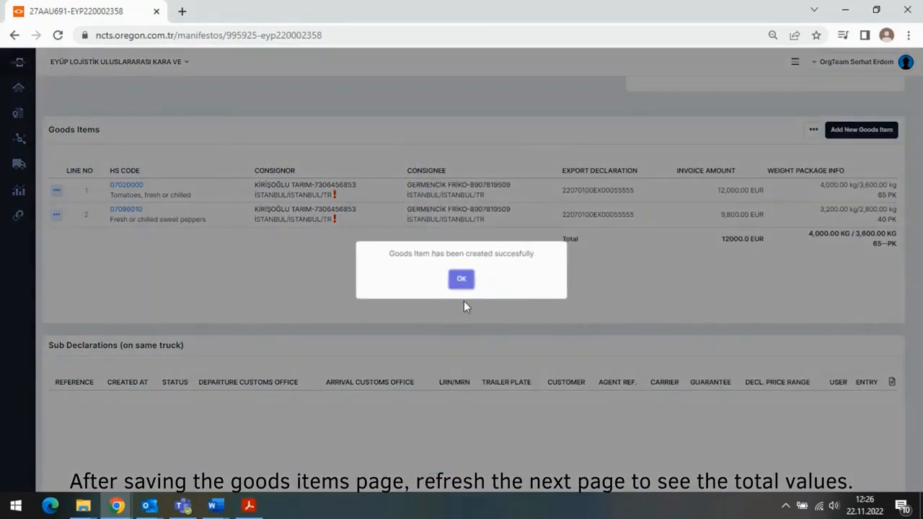
pyautogui.click(460, 281)
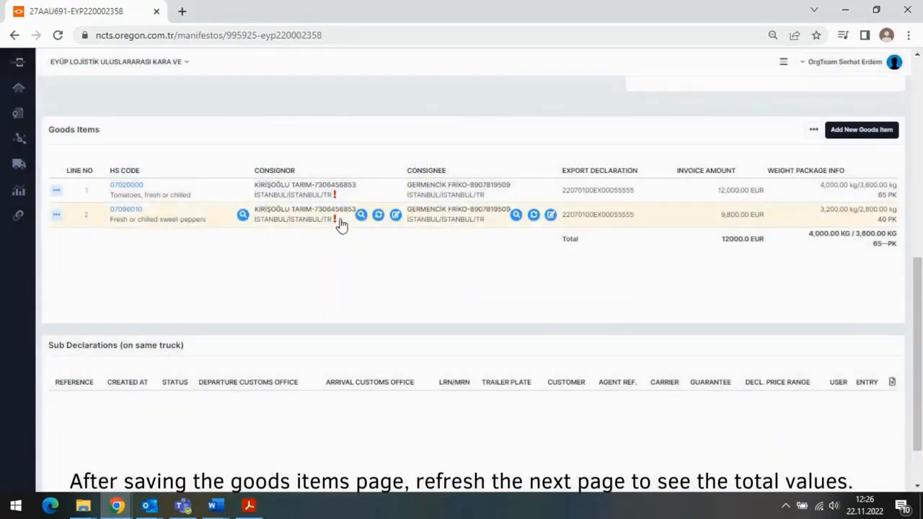
# Refresh the declaration page and check the goods items' total weights, package count and invoice amount.
pyautogui.click(378, 216)
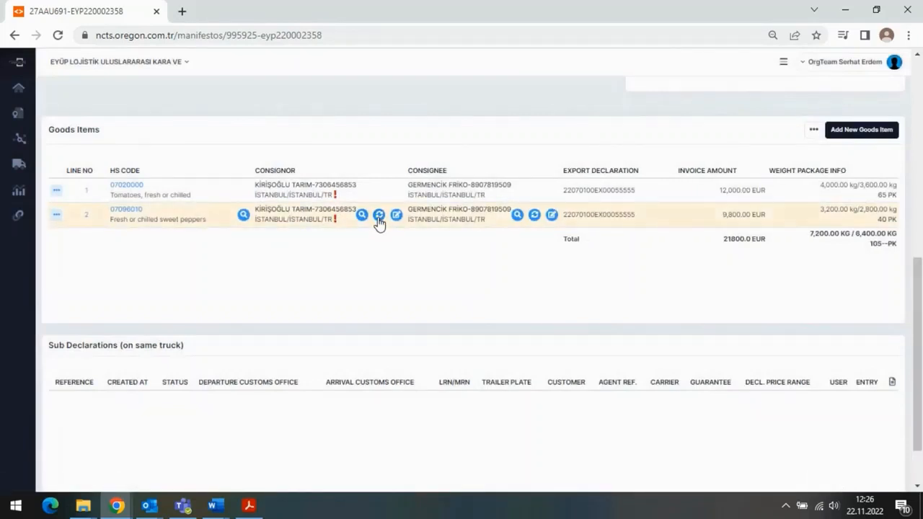
pyautogui.moveTo(809, 239); pyautogui.dragTo(903, 249)
pyautogui.click(872, 245)
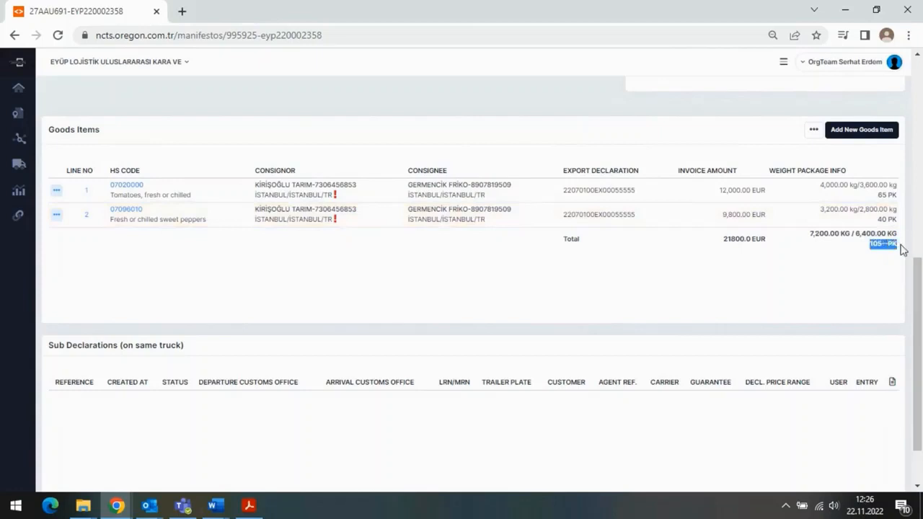
pyautogui.moveTo(724, 241); pyautogui.dragTo(770, 240)
pyautogui.click(793, 282)
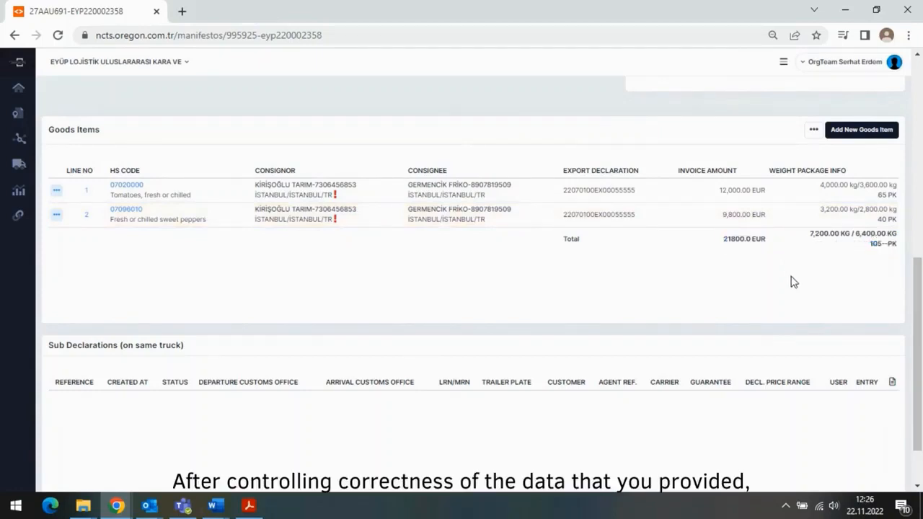
# Submit the draft declaration to the guarantor from its NCTS overview.
pyautogui.scroll(-1, 771, 288)
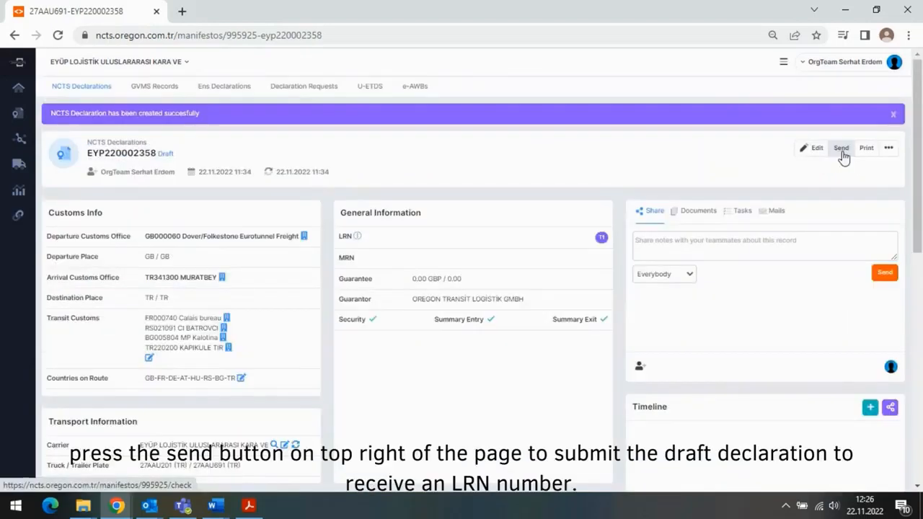
pyautogui.click(841, 149)
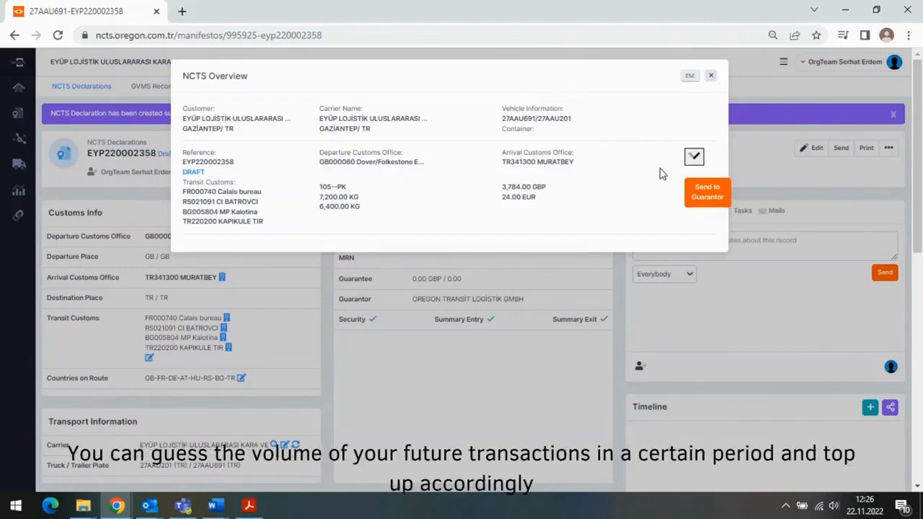
pyautogui.click(699, 200)
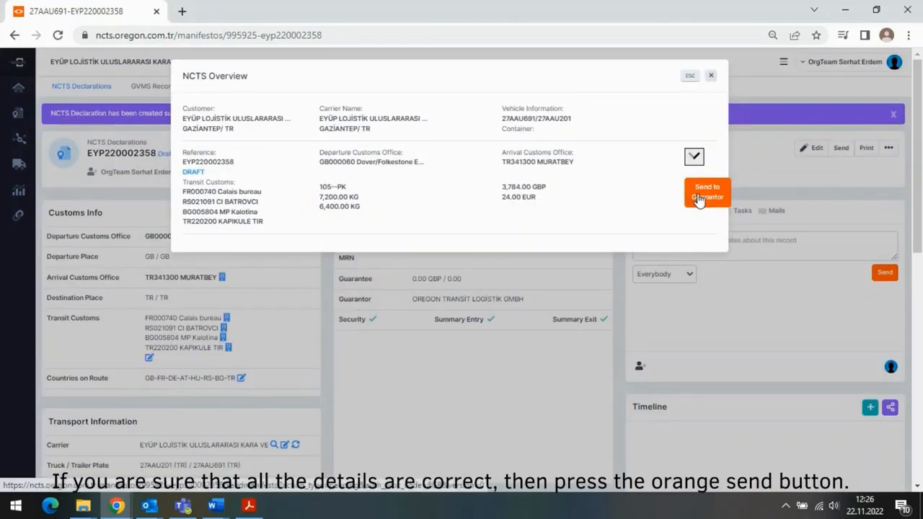
pyautogui.click(699, 200)
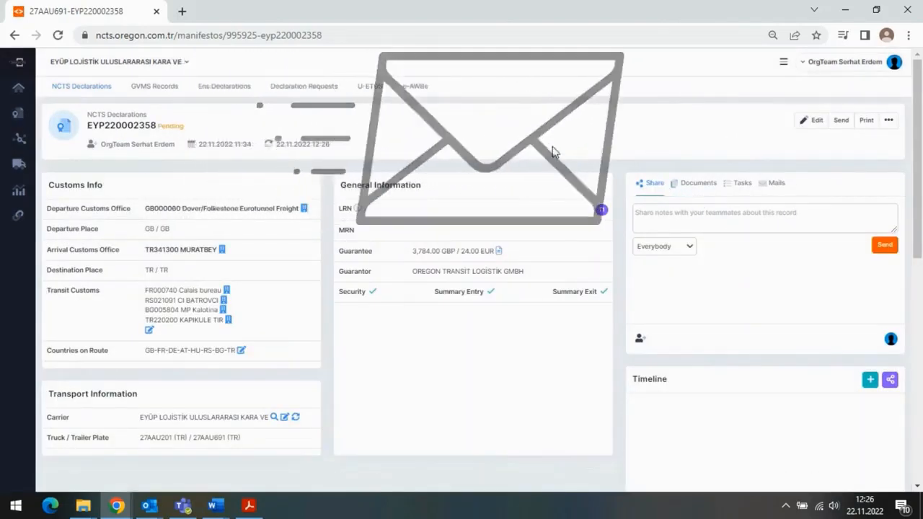
# Check the submitted declaration's status beside its reference number.
pyautogui.moveTo(203, 132)
pyautogui.mouseDown()
pyautogui.moveTo(170, 127)
pyautogui.moveTo(209, 126)
pyautogui.mouseUp()
pyautogui.click(208, 132)
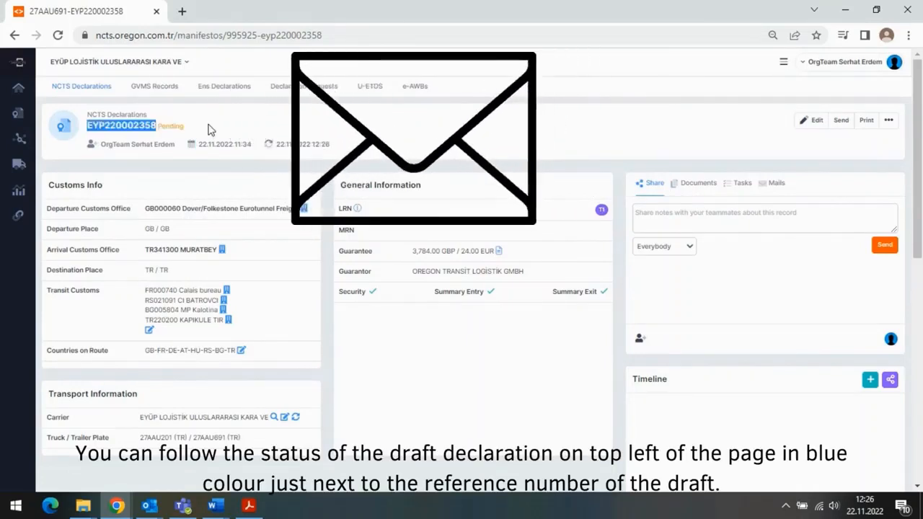
pyautogui.click(209, 126)
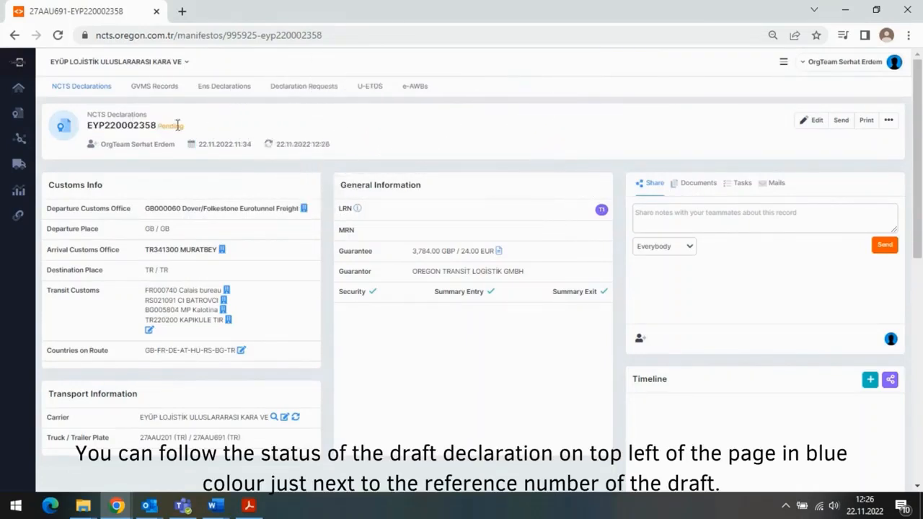
pyautogui.moveTo(156, 127); pyautogui.dragTo(206, 128)
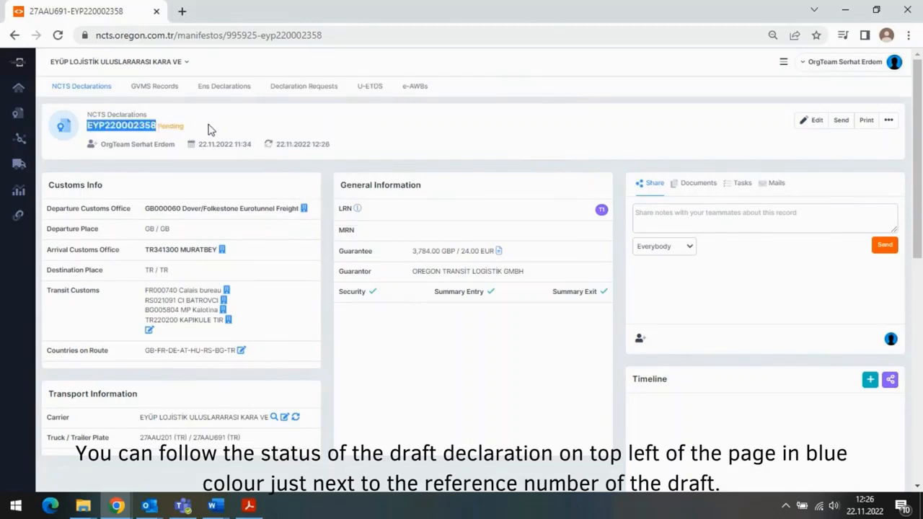
pyautogui.click(210, 129)
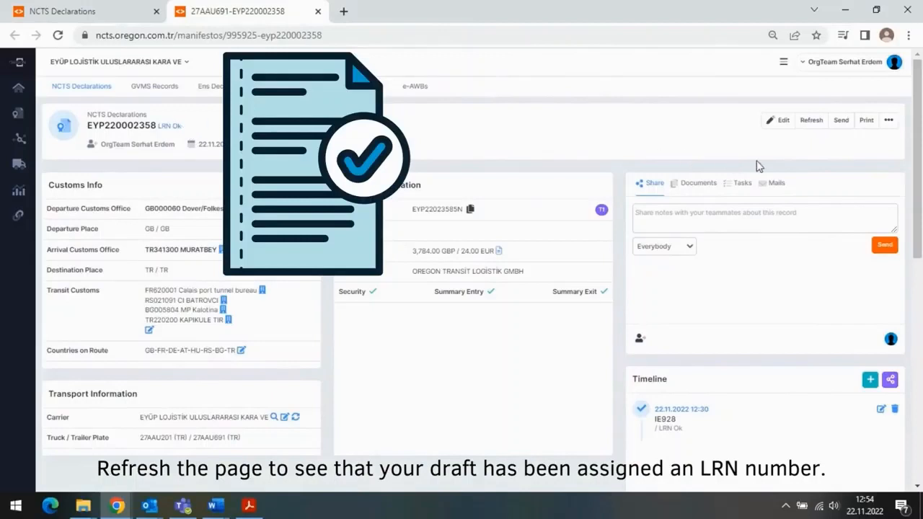
# Refresh the NCTS declaration record and check its reference number and LRN status.
pyautogui.click(811, 121)
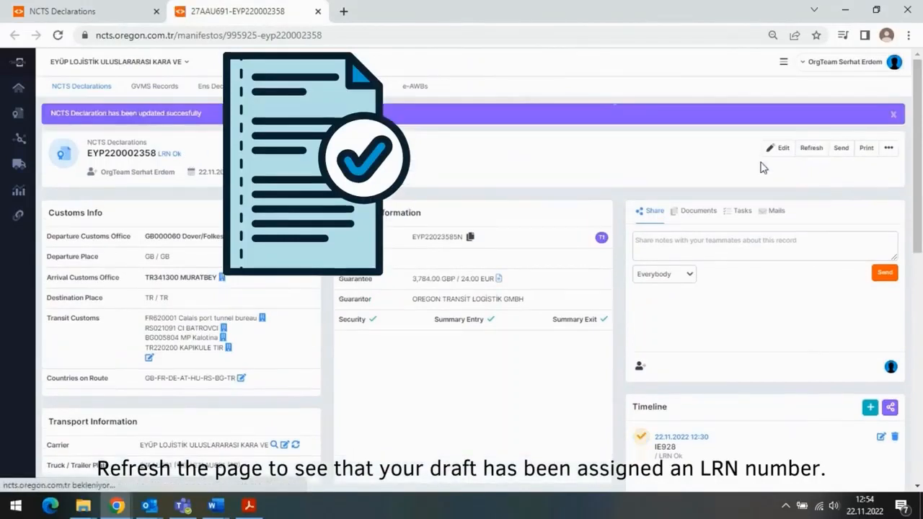
pyautogui.moveTo(88, 153); pyautogui.dragTo(123, 152)
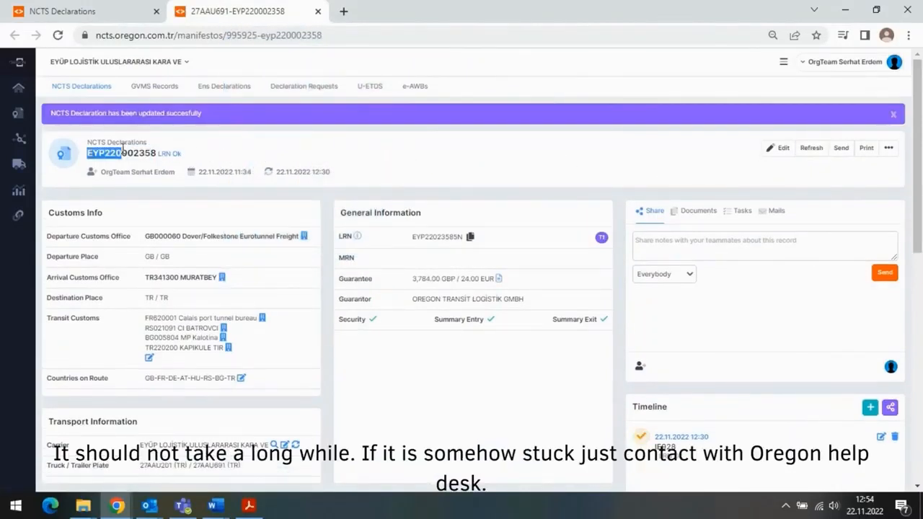
pyautogui.click(197, 157)
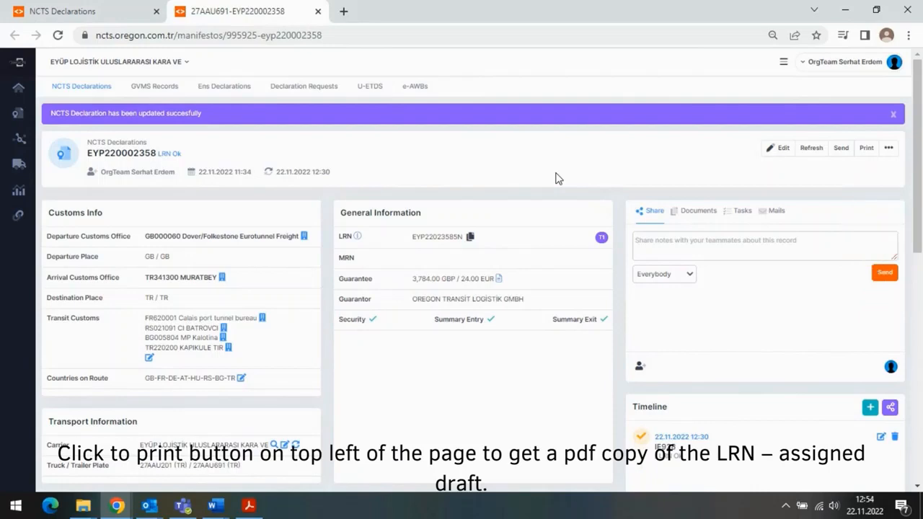
# Open the print preview of the declaration's transit/security accompanying document and save it.
pyautogui.click(866, 148)
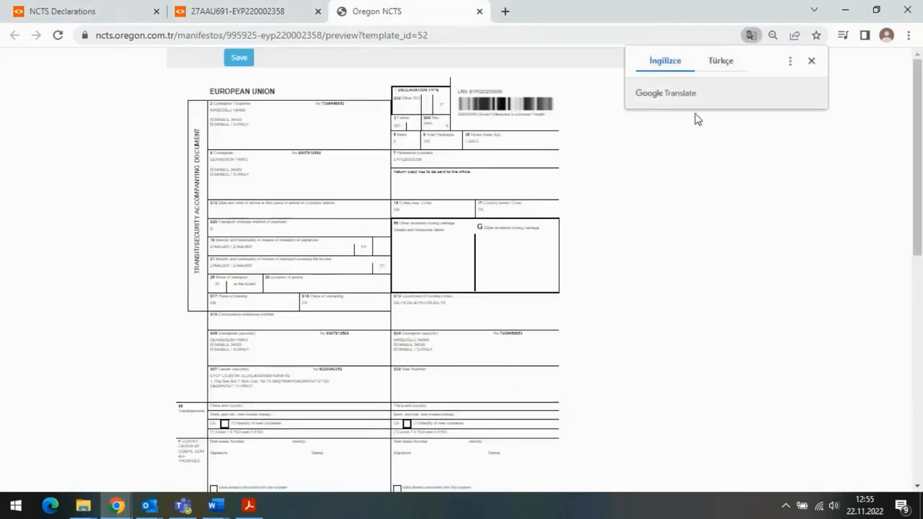
pyautogui.click(239, 59)
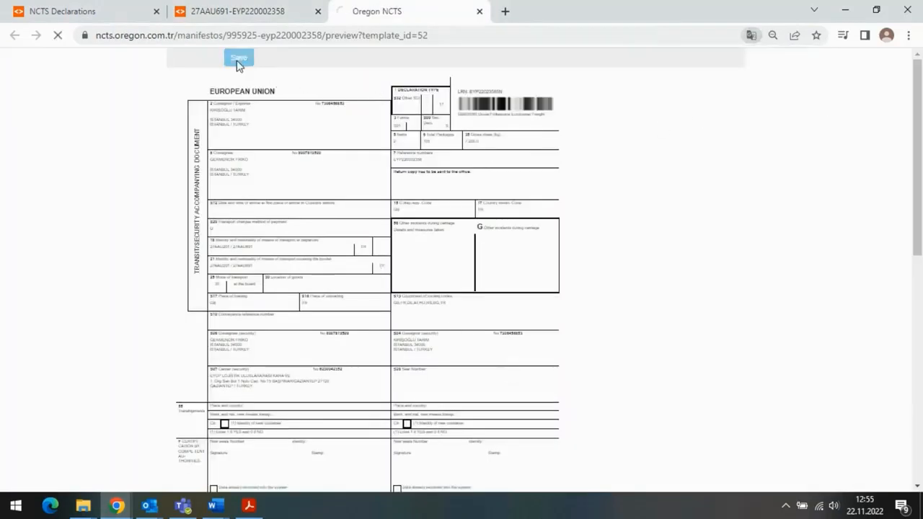